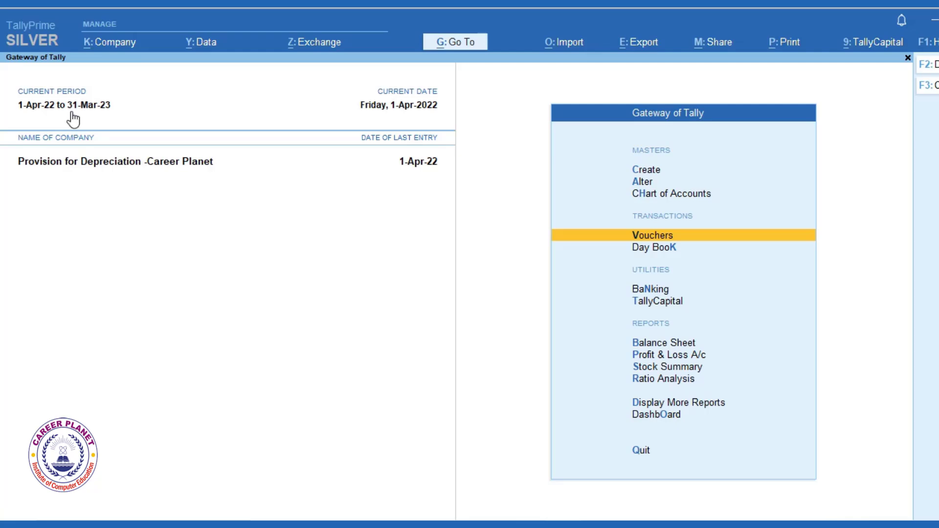
# - Check the company's details, including its financial year and books beginning dates, and close them without changes
pyautogui.click(109, 42)
pyautogui.click(121, 83)
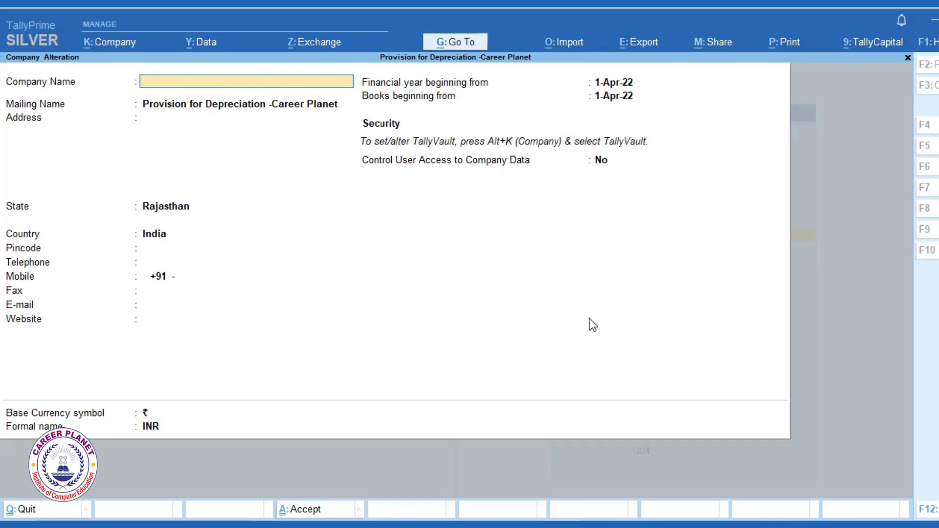
pyautogui.press('Escape')
# - Open the Machinery A/c ledger for alteration
pyautogui.press('Up')
pyautogui.press('Up')
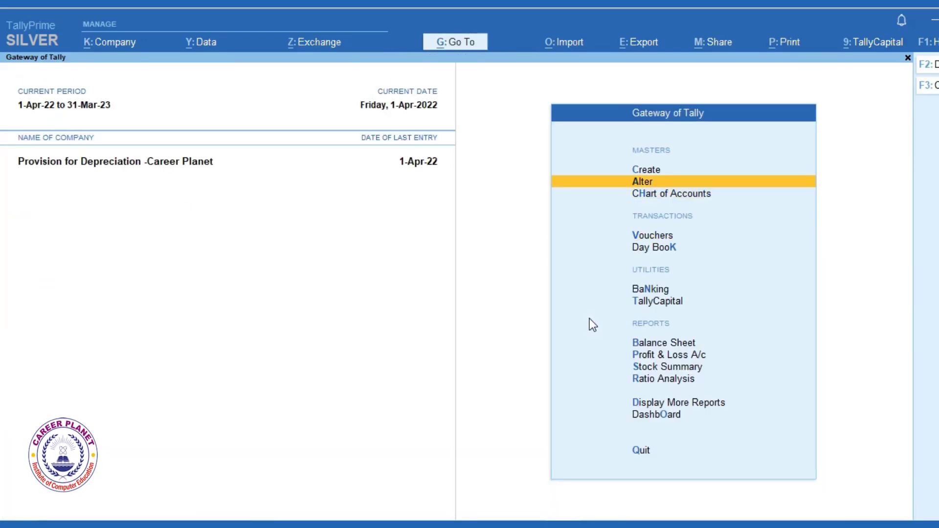
pyautogui.press('Return')
pyautogui.press('Return')
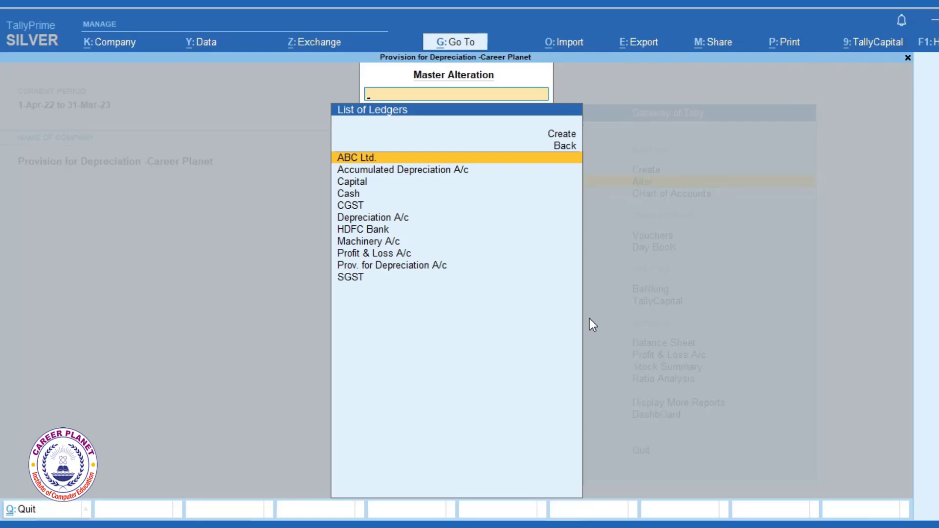
pyautogui.press('Down')
pyautogui.press('Down')
pyautogui.press('Down')
pyautogui.press('Down')
pyautogui.press('Down')
pyautogui.press('Down')
pyautogui.press('Down')
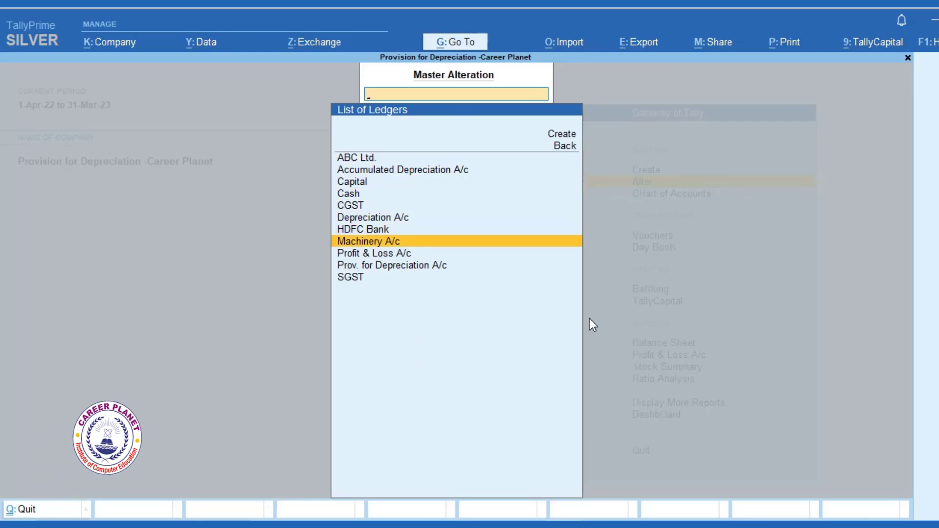
pyautogui.press('Return')
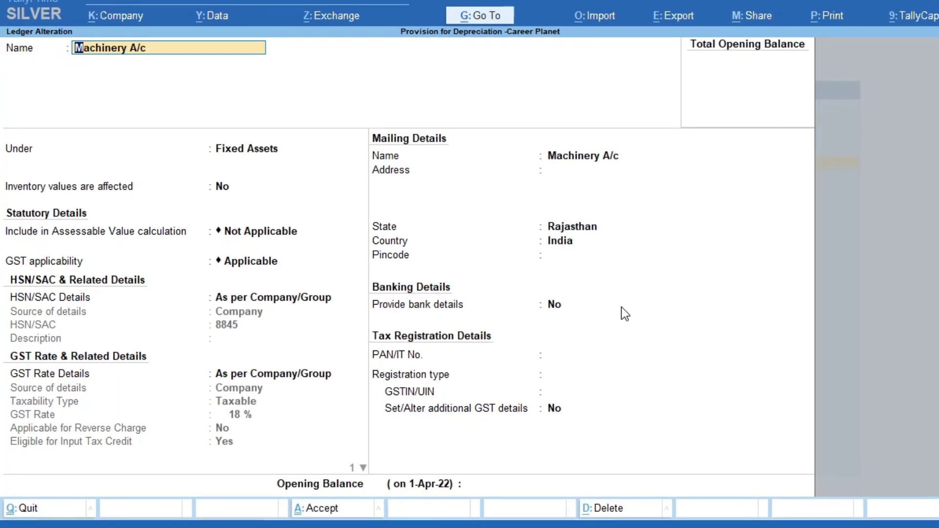
# - Review the Machinery A/c ledger's group, GST applicability, HSN and rate details and type of supply, and accept it as it stands
pyautogui.press('Return')
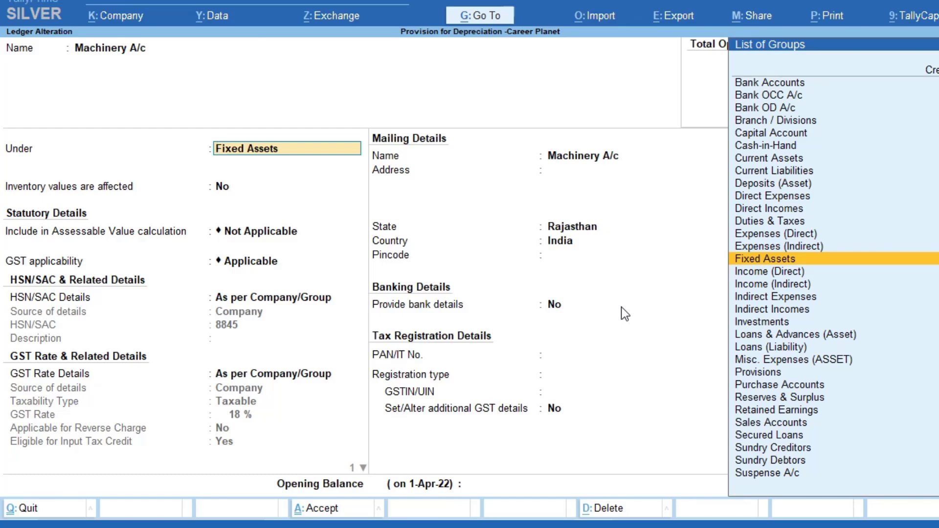
pyautogui.press('Return')
pyautogui.press('Return')
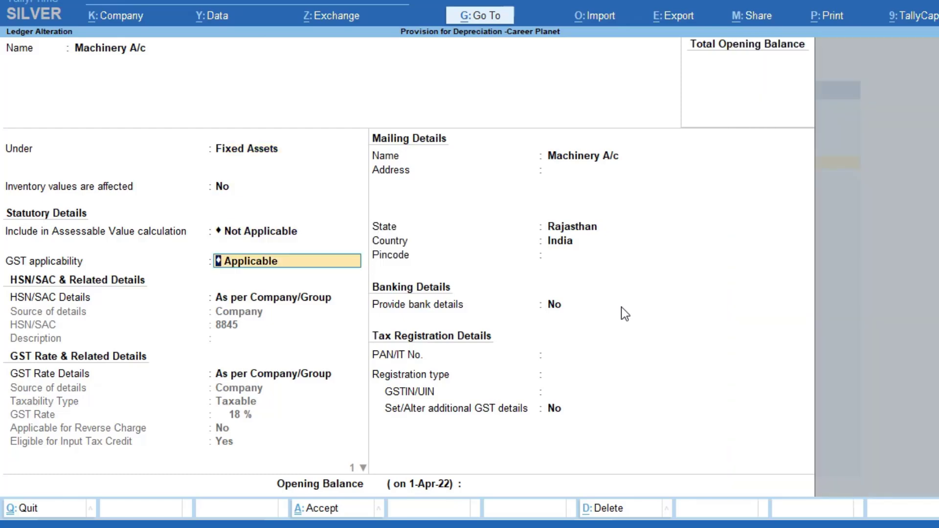
pyautogui.press('Return')
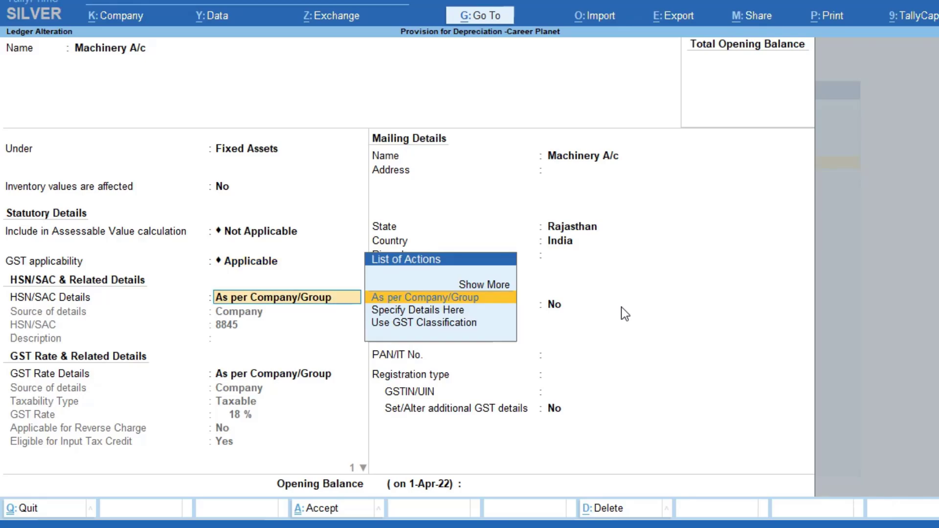
pyautogui.press('Return')
pyautogui.press('Return')
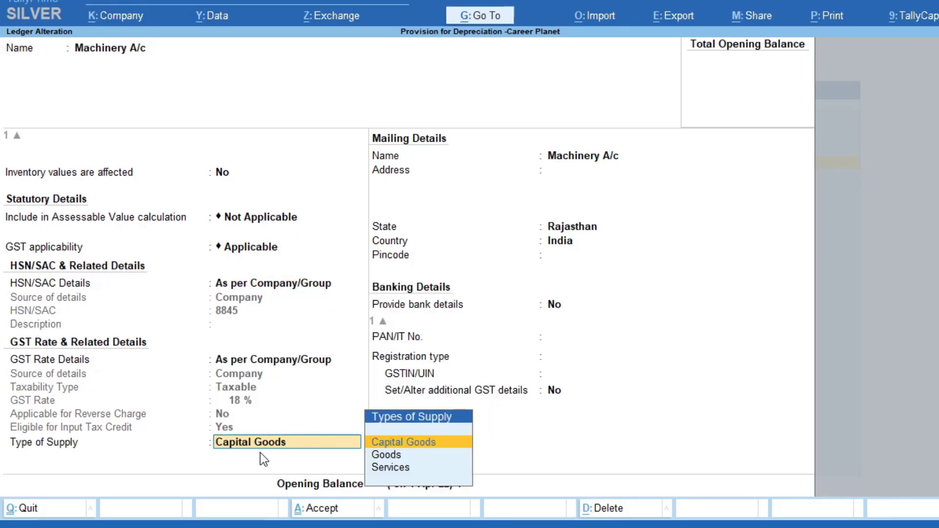
pyautogui.hotkey('ctrl', 'a')
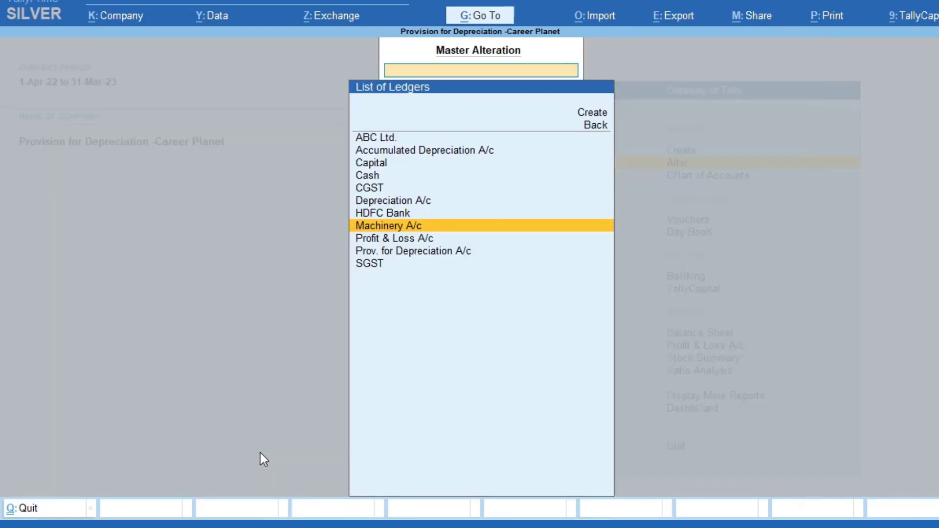
# - Open the Depreciation A/c ledger, review its group and statutory details, and accept it as it stands
pyautogui.press('Up')
pyautogui.press('Up')
pyautogui.press('Return')
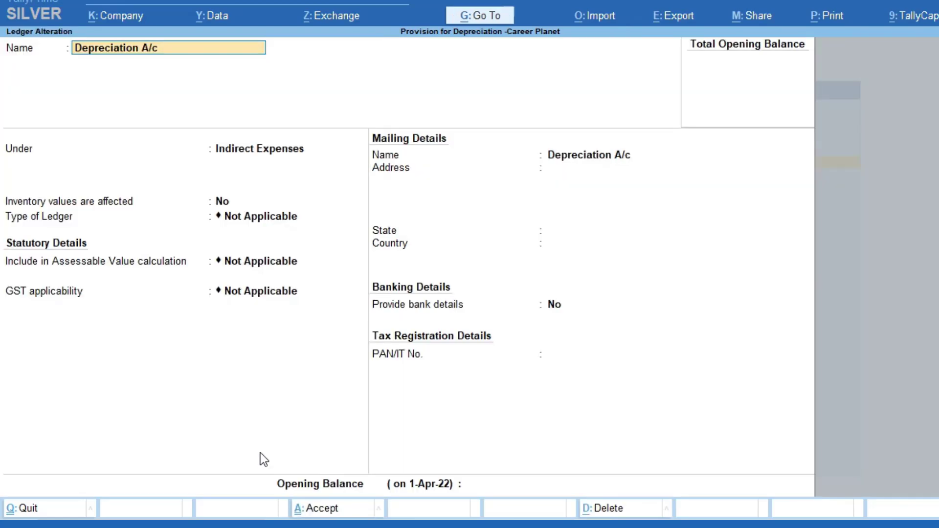
pyautogui.press('Return')
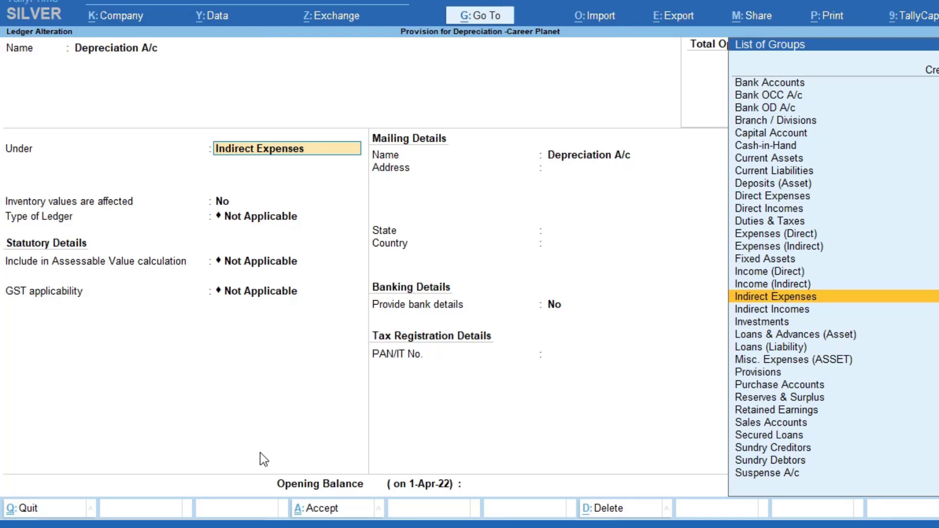
pyautogui.press('Return')
pyautogui.press('Return')
pyautogui.press('Return')
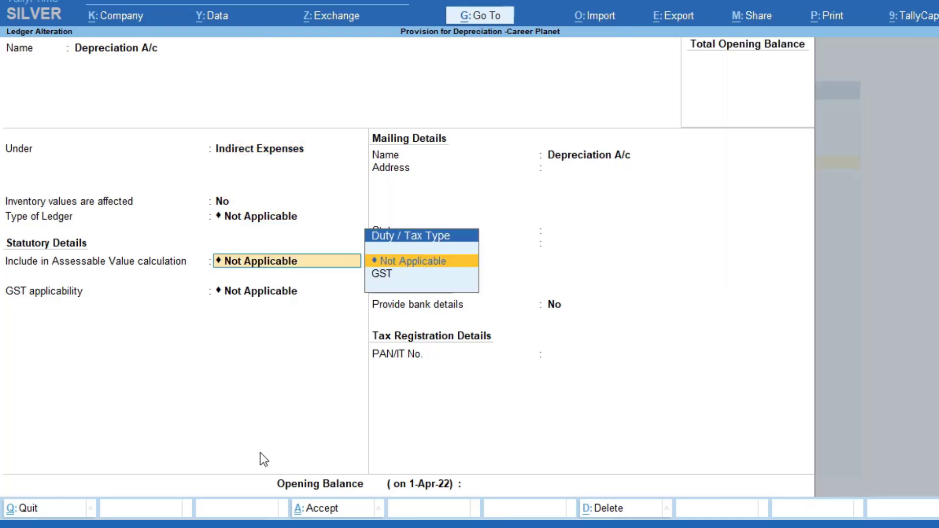
pyautogui.press('Return')
pyautogui.hotkey('ctrl', 'a')
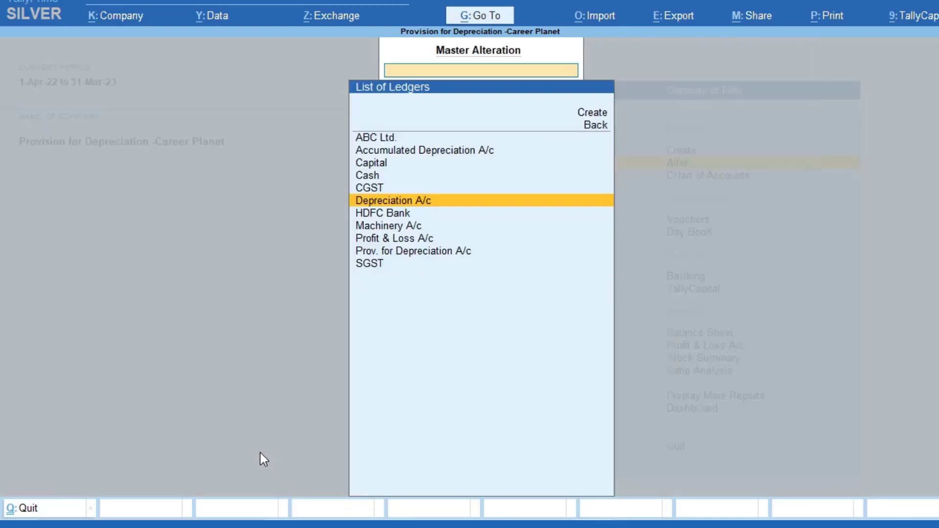
# - Open the Prov. for Depreciation A/c ledger, check its group, and return to the Gateway of Tally
pyautogui.press('Down')
pyautogui.press('Down')
pyautogui.press('Down')
pyautogui.press('Down')
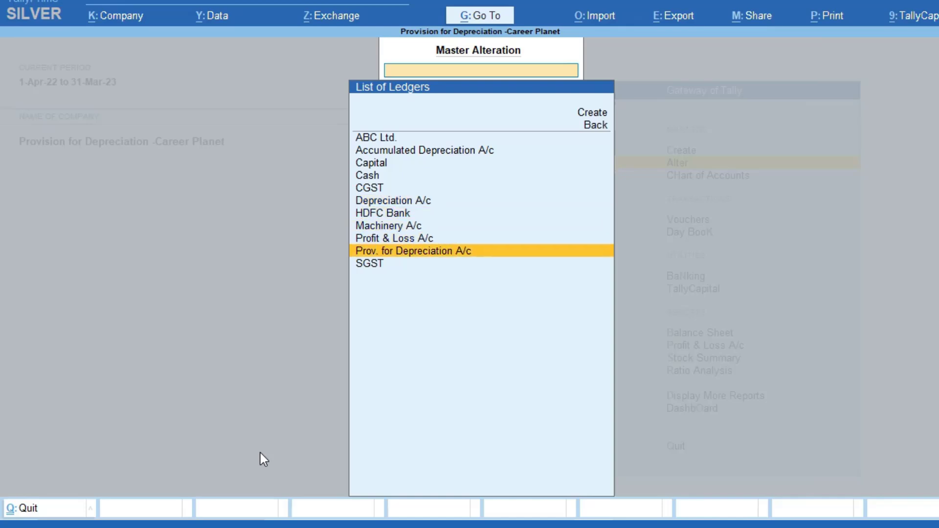
pyautogui.press('Return')
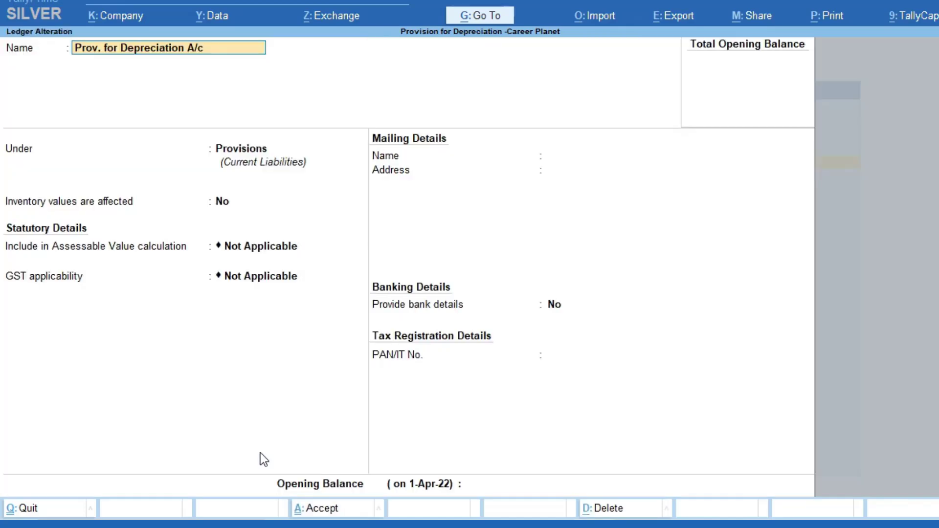
pyautogui.press('Return')
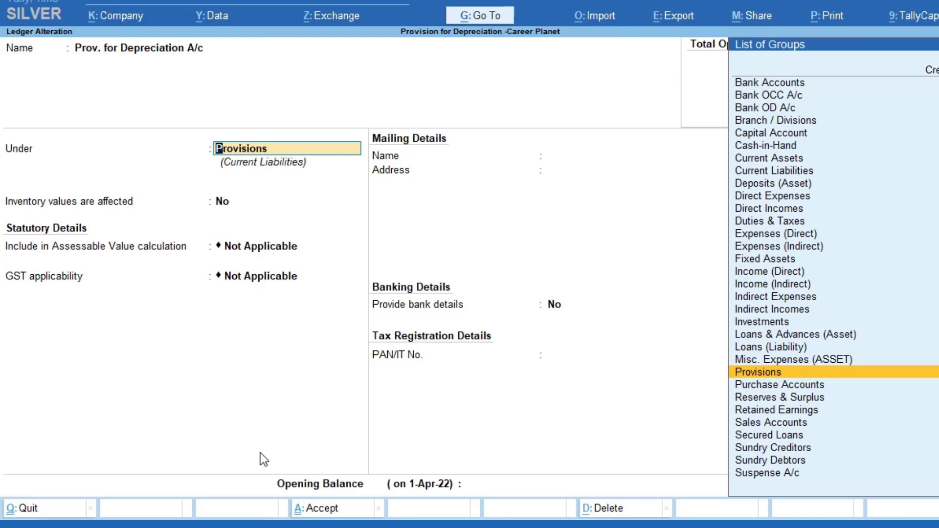
pyautogui.press('Escape')
pyautogui.press('Escape')
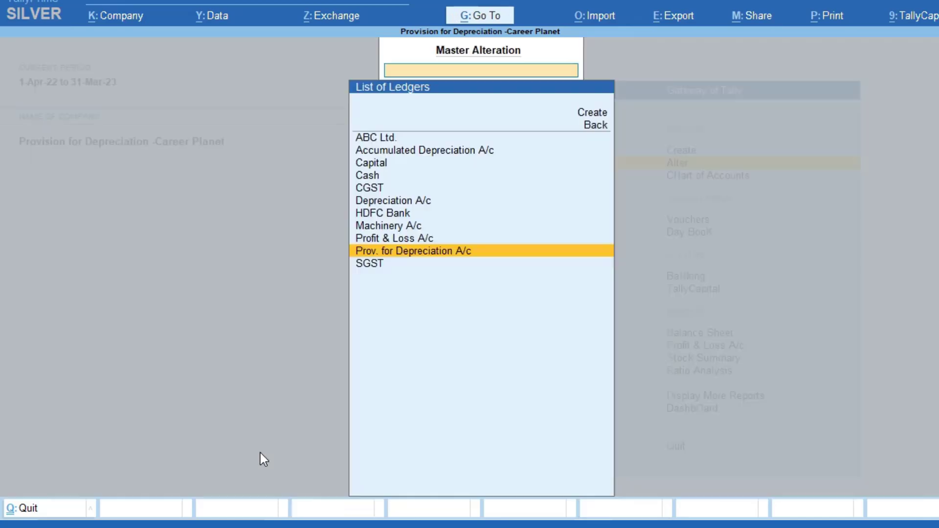
pyautogui.press('Escape')
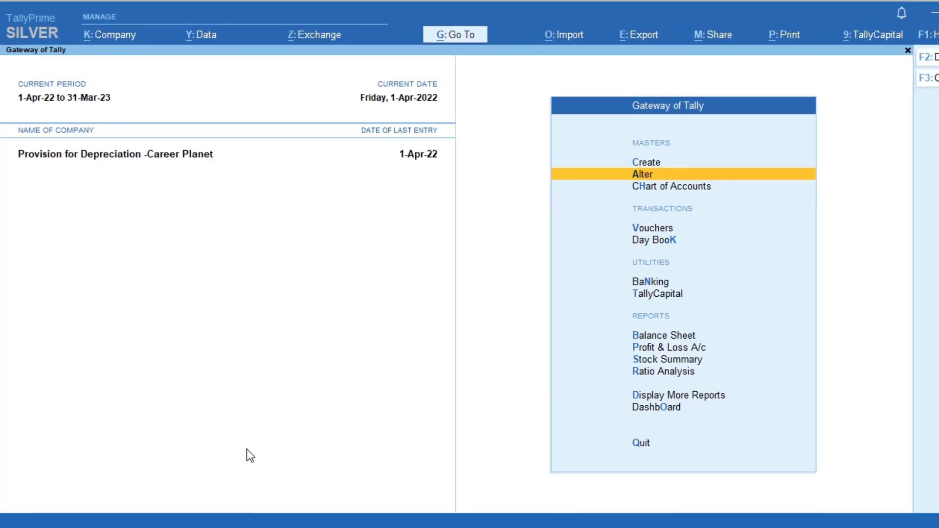
# - Start a purchase voucher from ABC Ltd. with supplier invoice number 1 dated 1-Apr-22, and enter Machinery A/c for 30,000
pyautogui.press('Down')
pyautogui.press('Down')
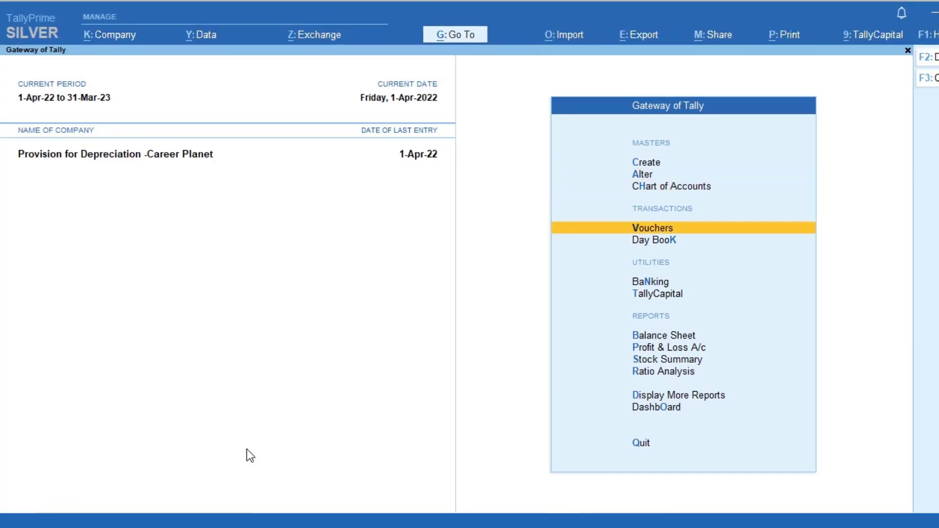
pyautogui.press('Return')
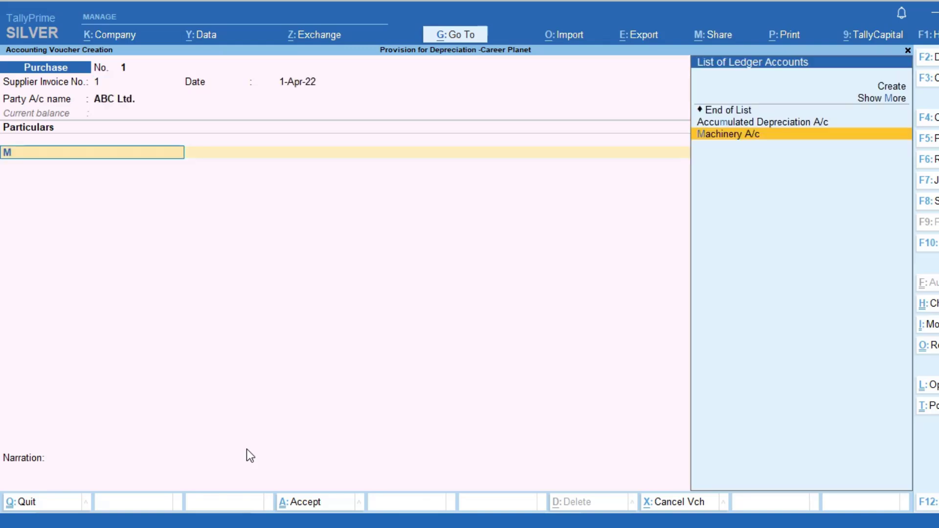
pyautogui.press('Return')
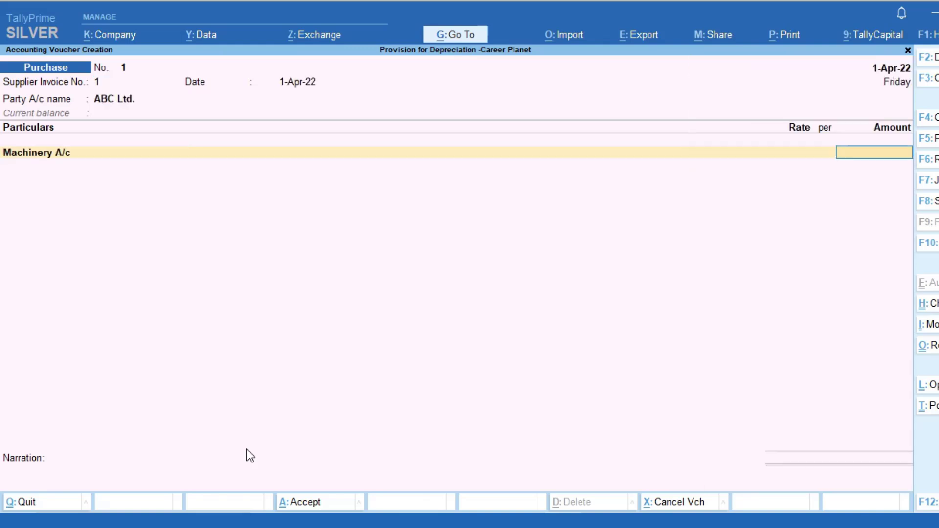
pyautogui.write('30000')
pyautogui.press('Return')
# - Add CGST and SGST of 2,700 each to the purchase voucher, save it, and leave voucher entry
pyautogui.write('C')
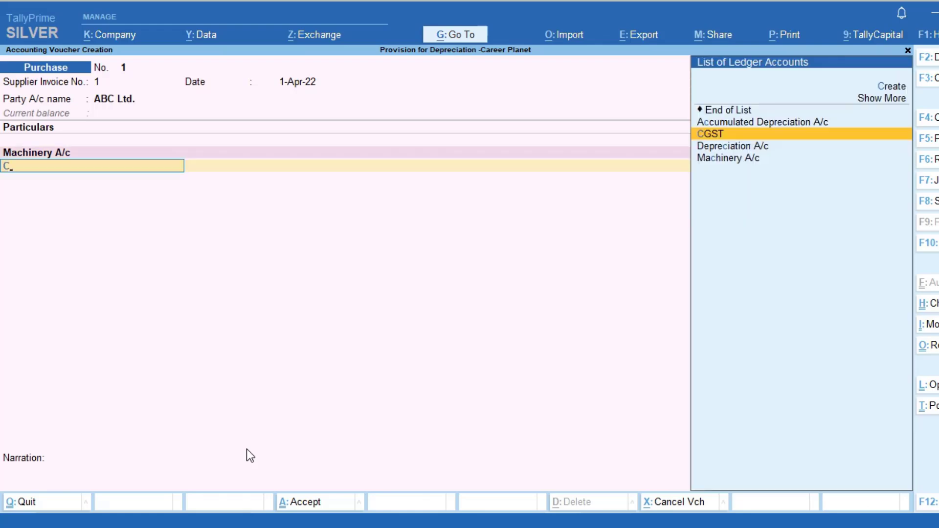
pyautogui.press('Return')
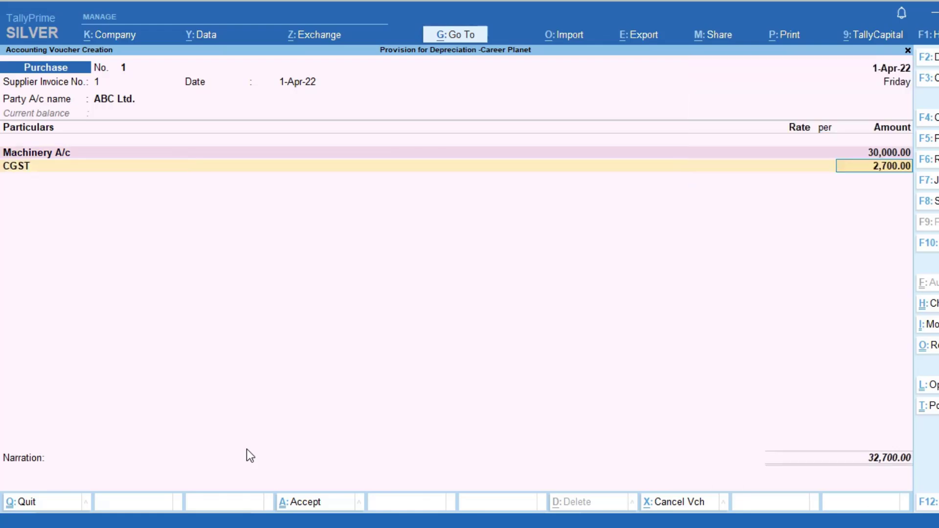
pyautogui.press('Return')
pyautogui.write('S')
pyautogui.press('Return')
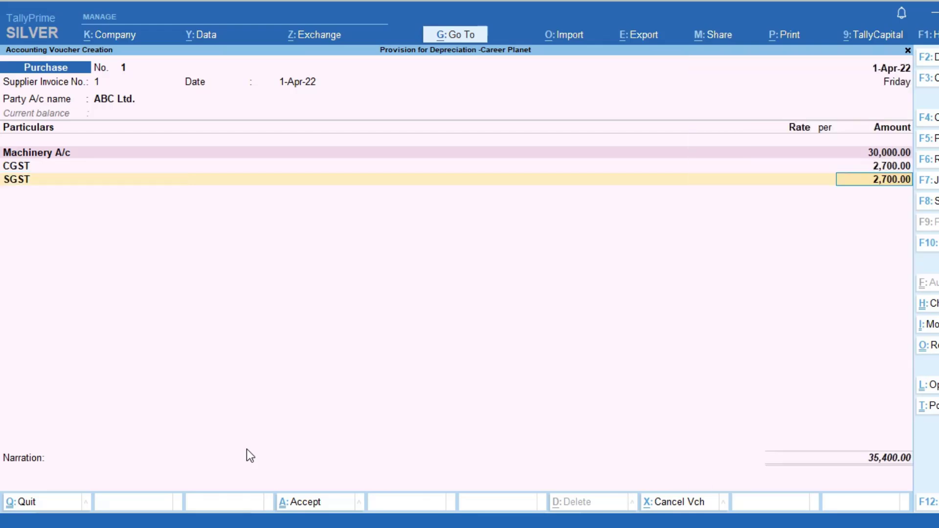
pyautogui.hotkey('ctrl', 'a')
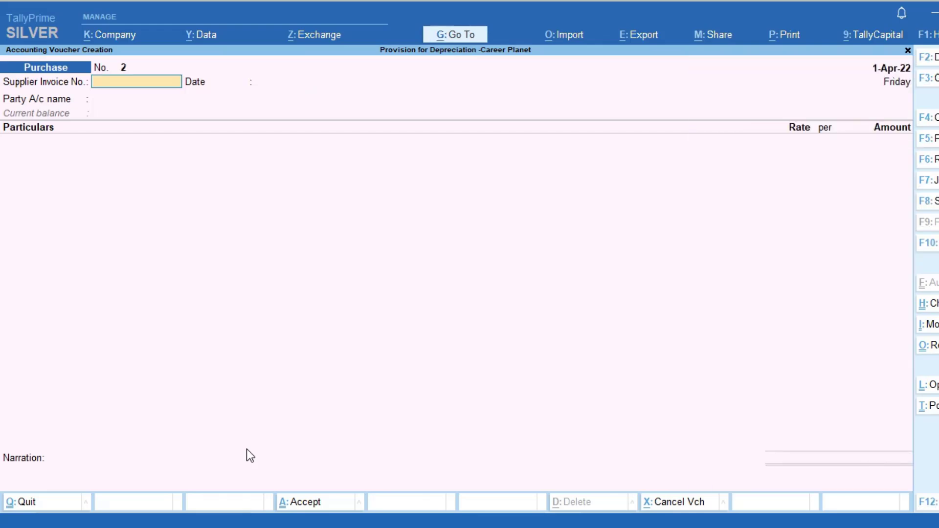
pyautogui.press('Escape')
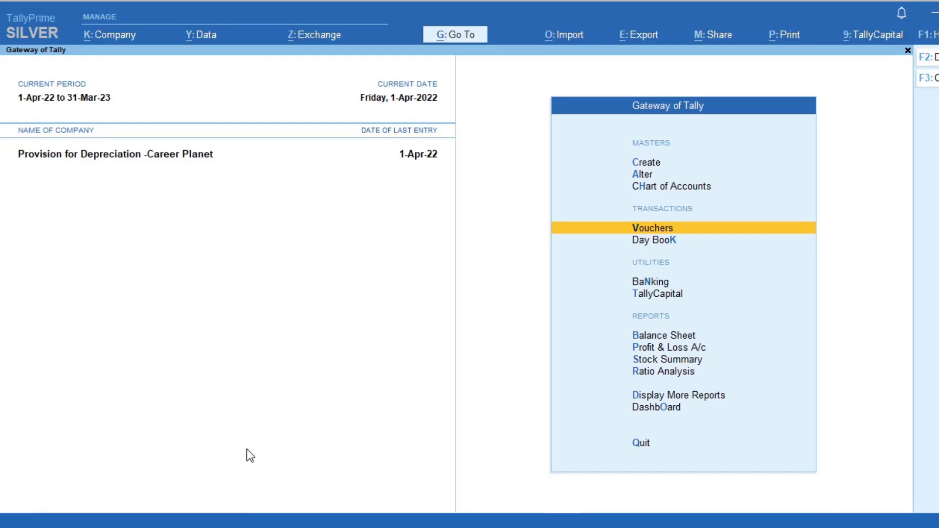
# - View the Balance Sheet in detailed form and check the Machinery A/c entry under Fixed Assets
pyautogui.press('b')
pyautogui.hotkey('alt', 'F5')
pyautogui.press('Right')
pyautogui.press('Down')
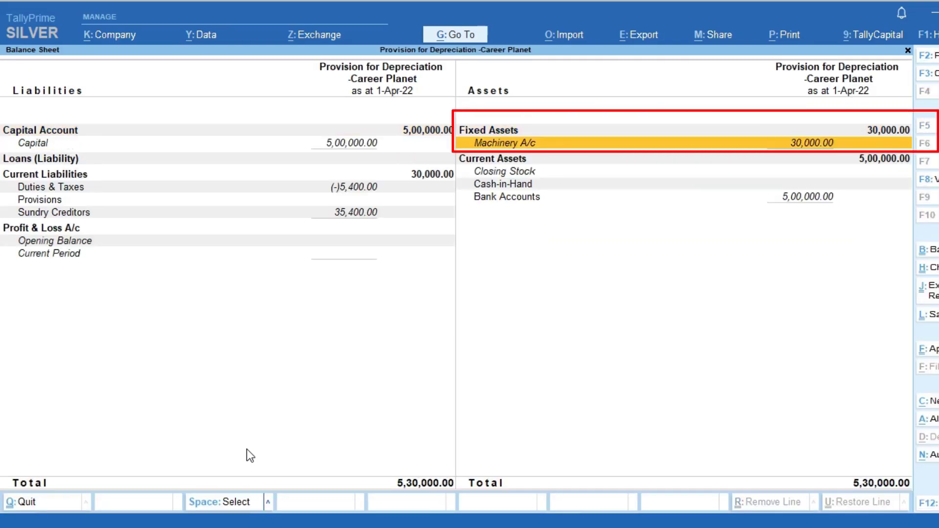
pyautogui.press('Escape')
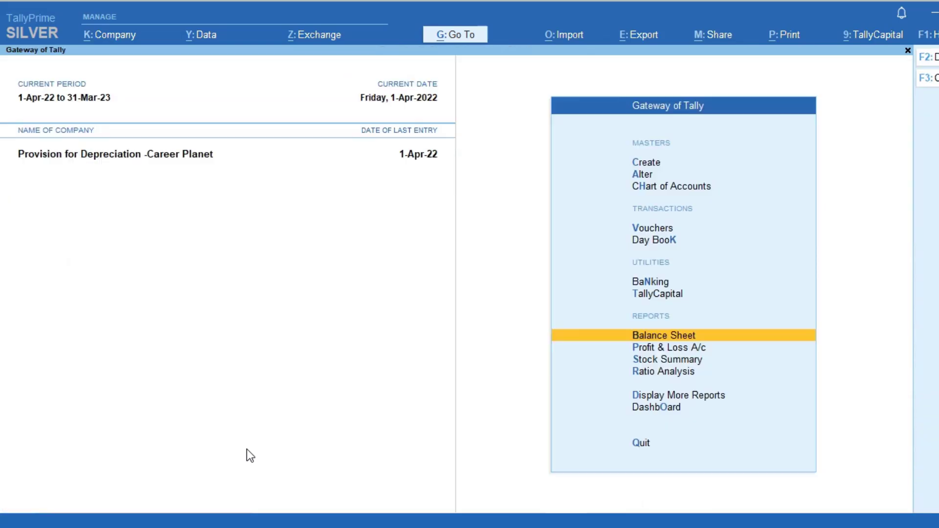
# - Start a journal voucher and debit Depreciation A/c with 10,000
pyautogui.press('Up')
pyautogui.press('Up')
pyautogui.press('Up')
pyautogui.press('Up')
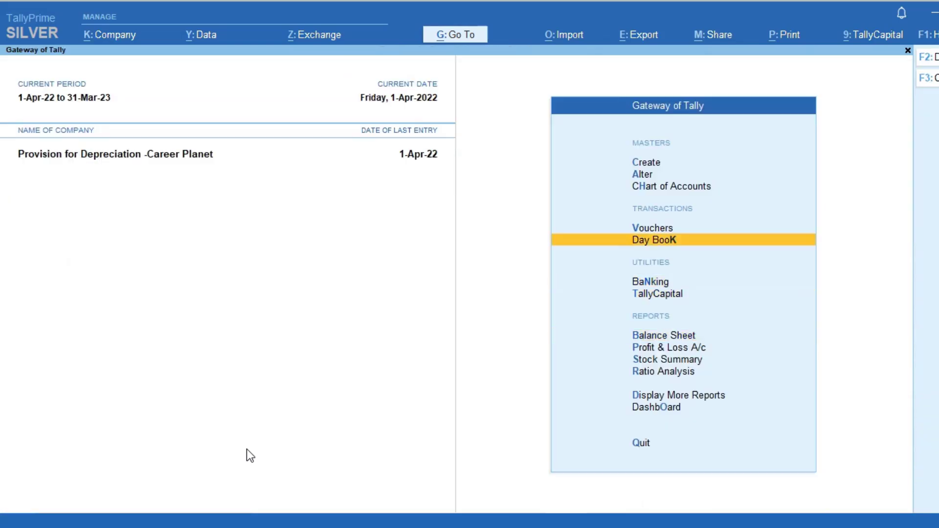
pyautogui.press('Return')
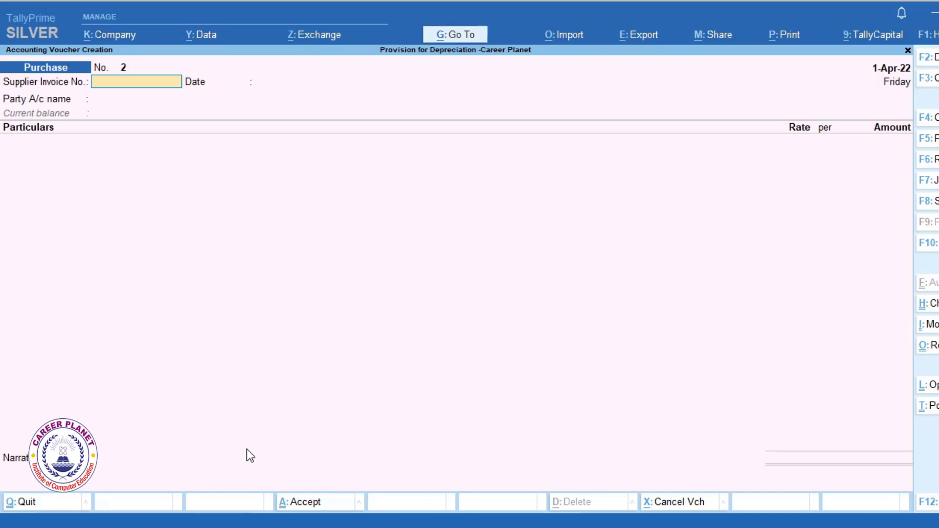
pyautogui.press('F7')
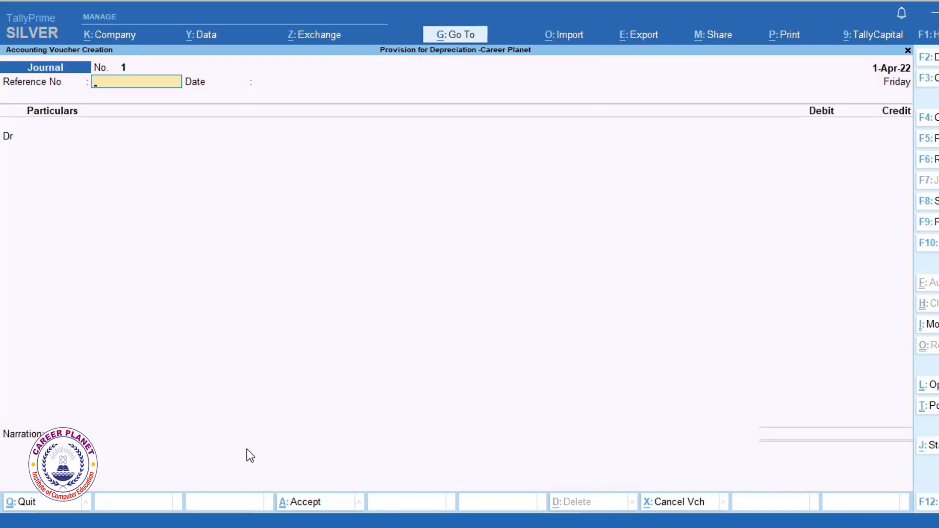
pyautogui.press('Return')
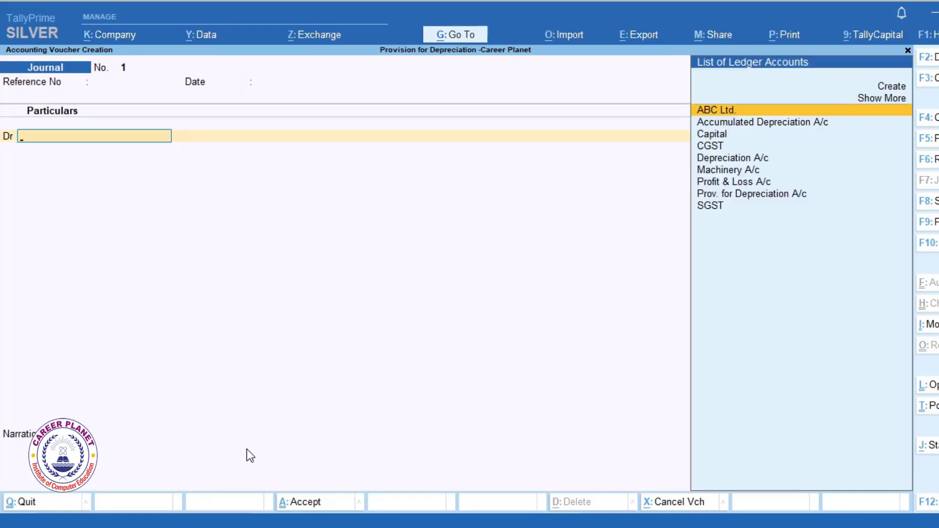
pyautogui.write('d')
pyautogui.press('Return')
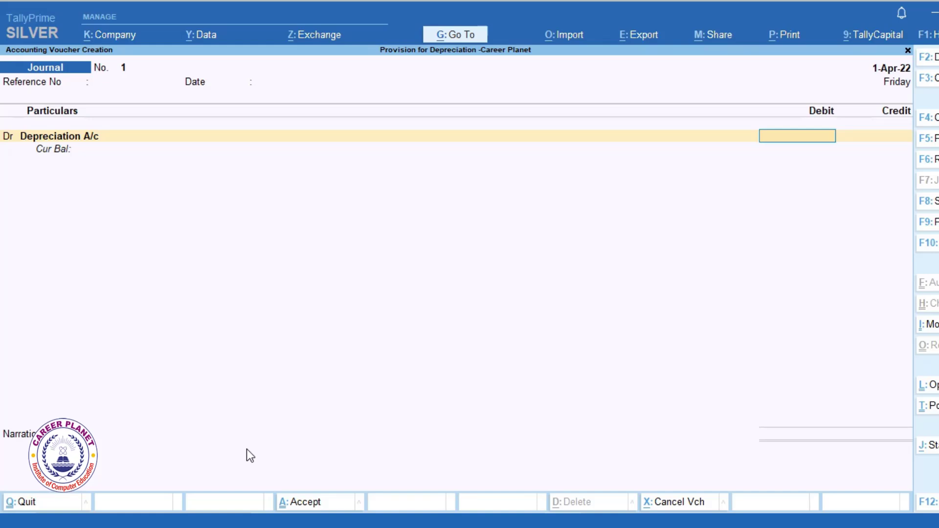
pyautogui.write('10000')
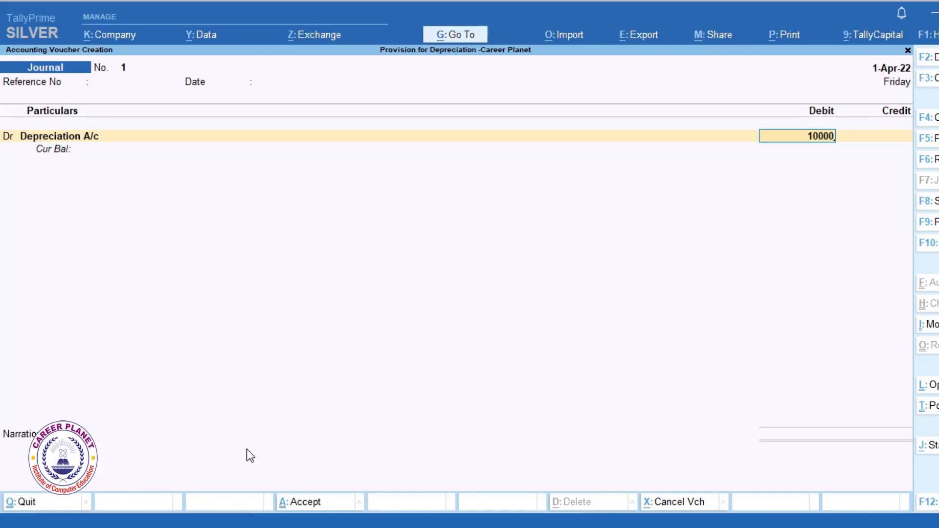
pyautogui.press('Return')
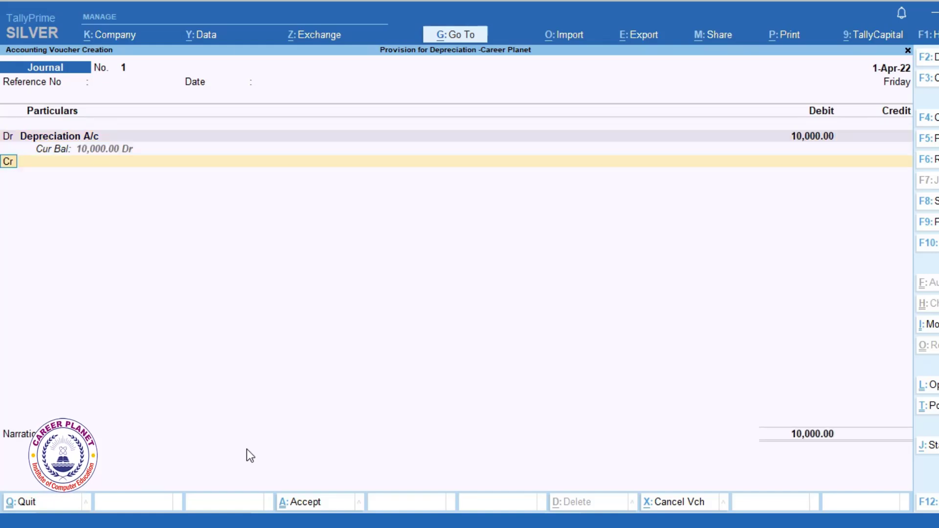
# - Credit Prov. for Depreciation A/c with 10,000 in the journal voucher
pyautogui.press('Return')
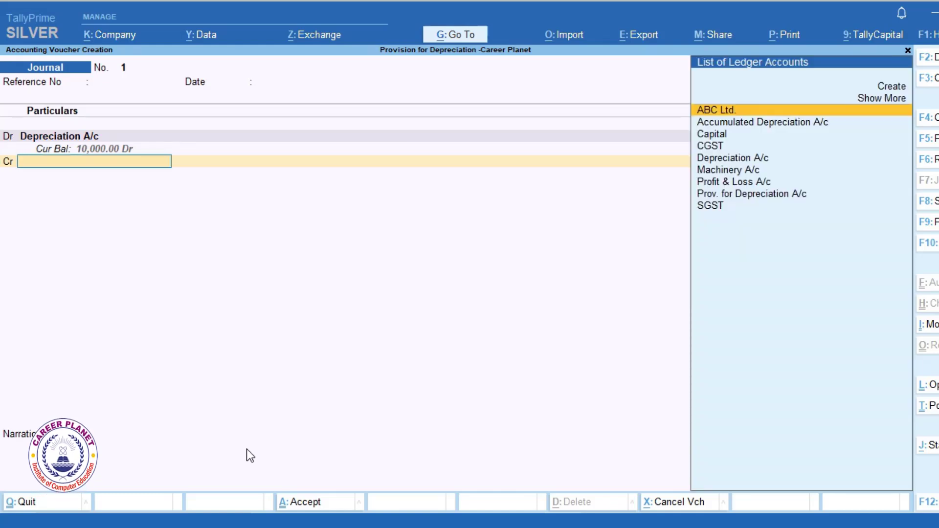
pyautogui.write('P')
pyautogui.press('Down')
pyautogui.press('Down')
pyautogui.press('Return')
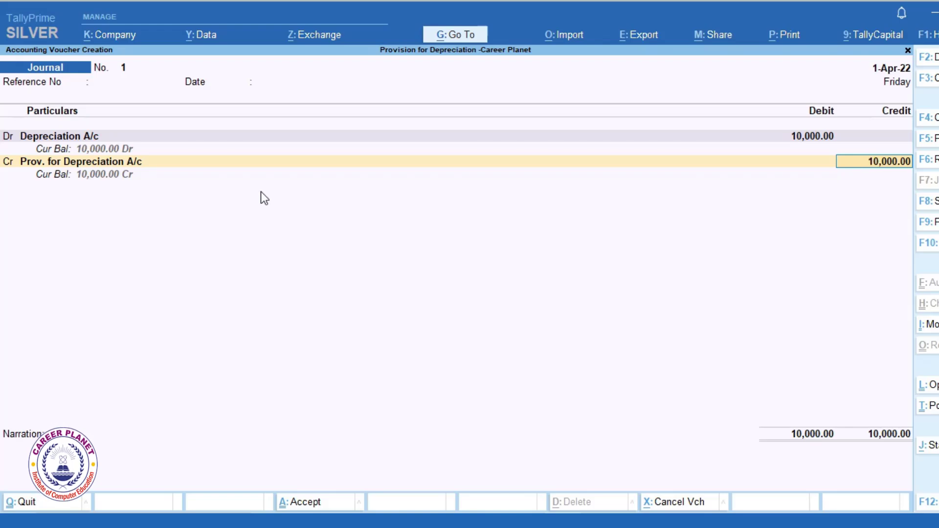
# - Change the journal voucher date to 31-Mar-23, save the voucher, and return to the Gateway of Tally
pyautogui.press('F2')
pyautogui.write('3')
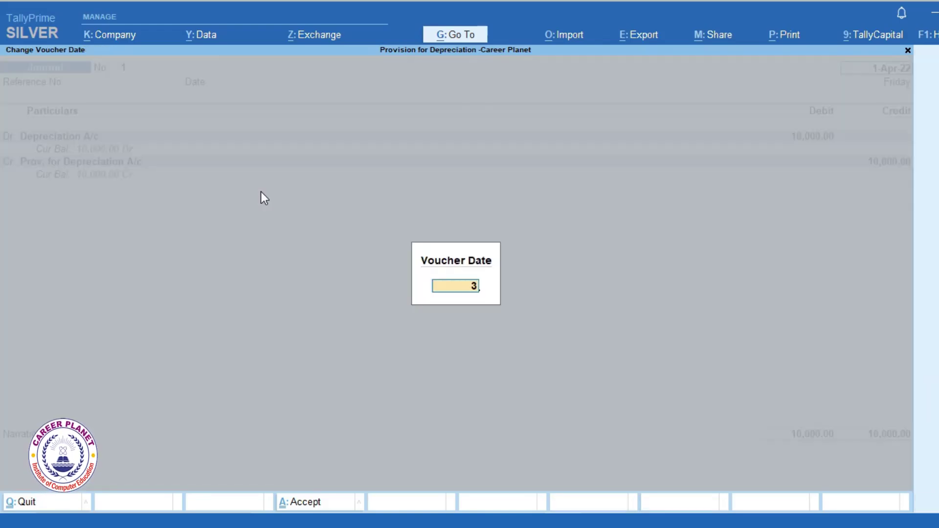
pyautogui.write('1-3')
pyautogui.press('Return')
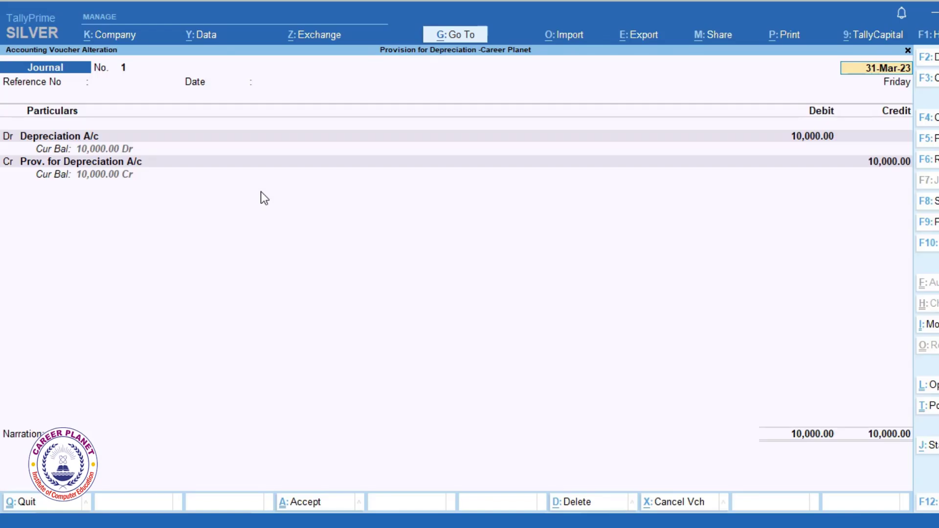
pyautogui.hotkey('ctrl', 'a')
pyautogui.press('Escape')
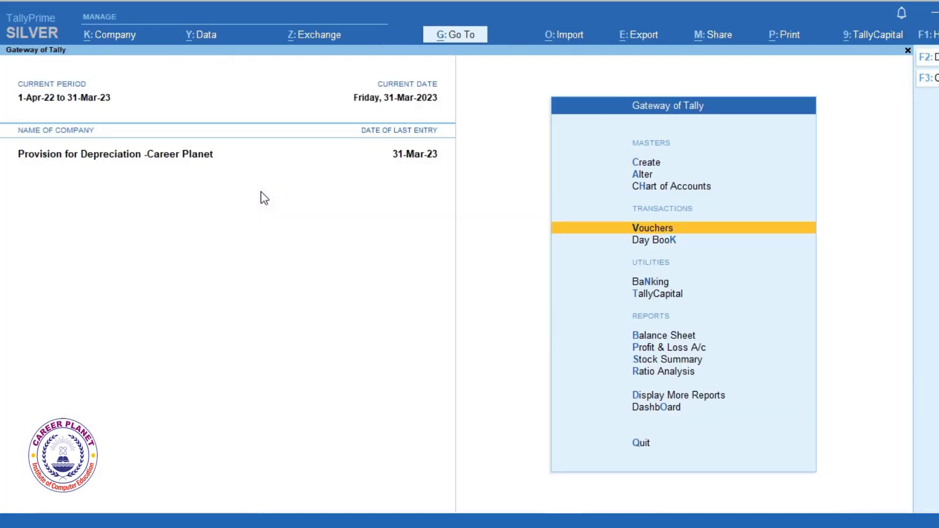
# - View the Balance Sheet in detailed form and check Machinery A/c under Fixed Assets after the depreciation entry
pyautogui.press('b')
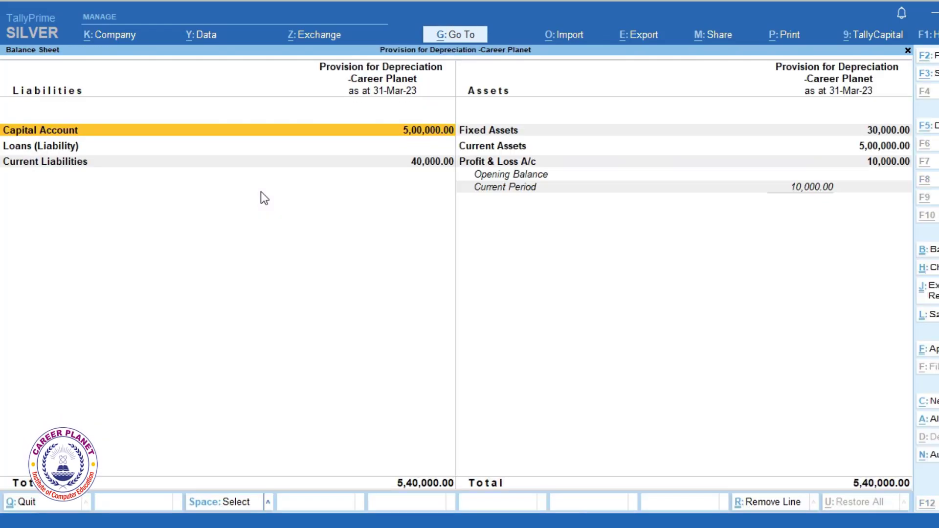
pyautogui.hotkey('alt', 'F5')
pyautogui.press('Right')
pyautogui.press('Down')
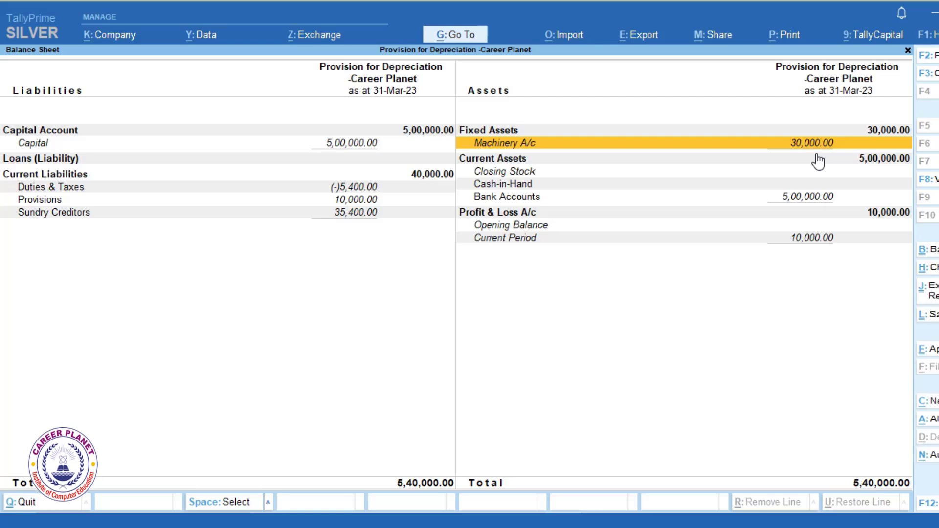
# - Open Profit & Loss A/c from the Balance Sheet, check Depreciation A/c under Indirect Expenses, and return to the Gateway of Tally
pyautogui.click(522, 214)
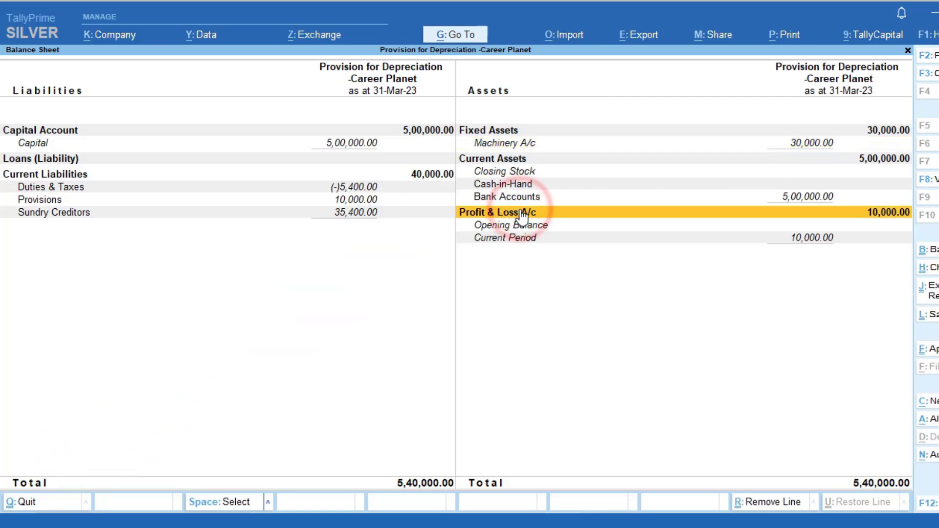
pyautogui.click(522, 213)
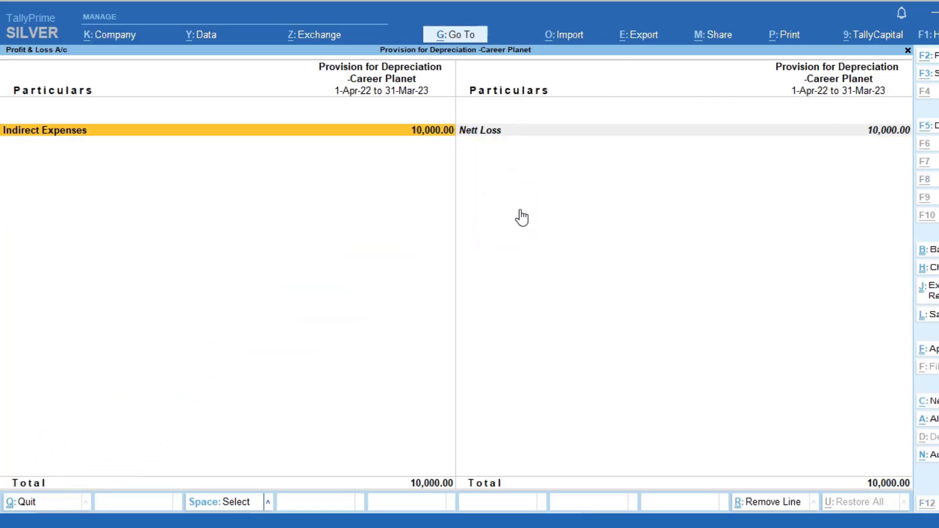
pyautogui.hotkey('shift', 'Return')
pyautogui.press('Down')
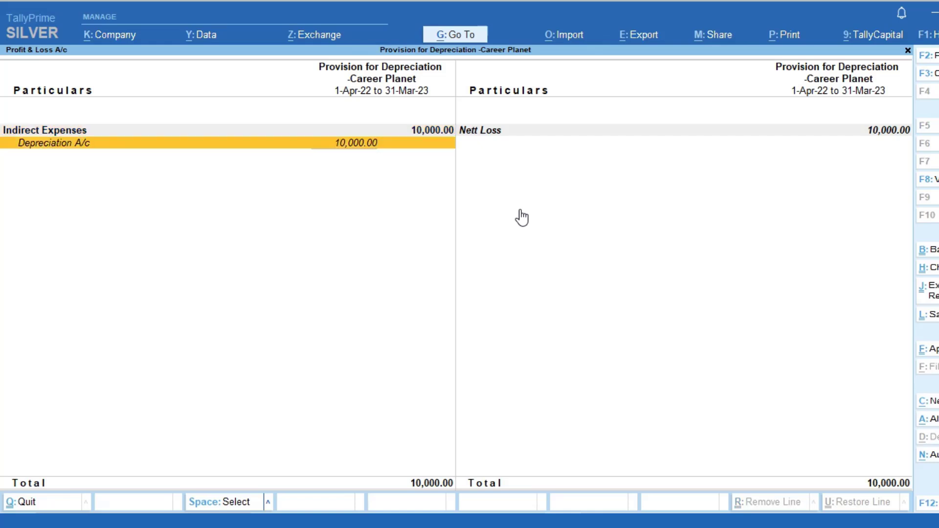
pyautogui.press('Escape')
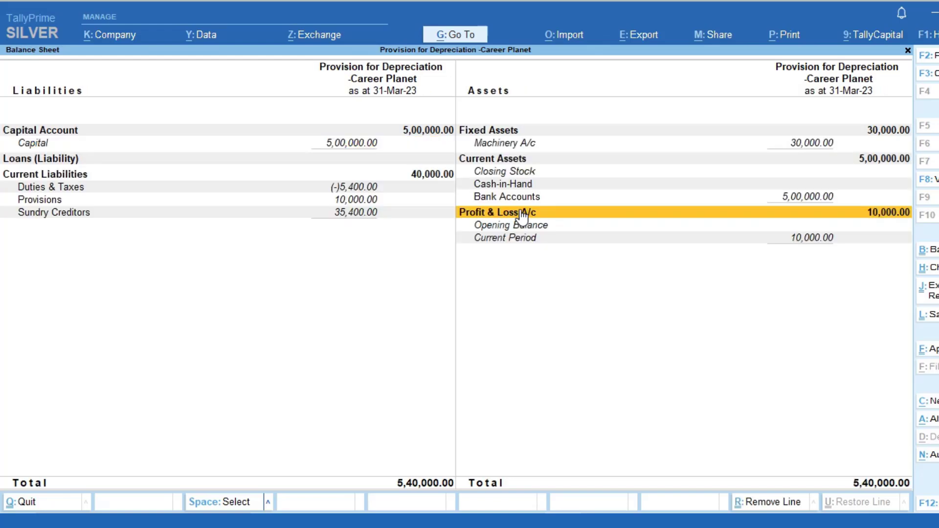
pyautogui.press('Escape')
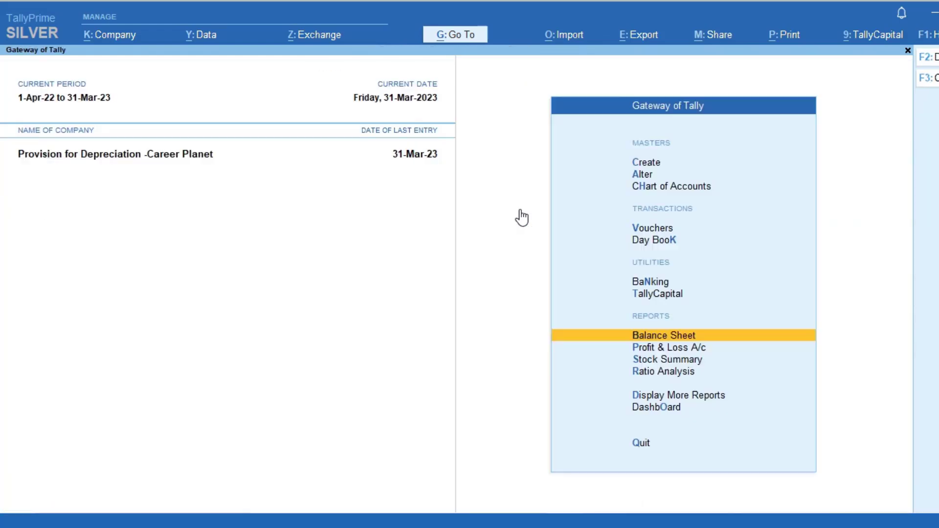
# - Change the current period to 1-4-2023 to 31-3-24
pyautogui.hotkey('alt', 'F2')
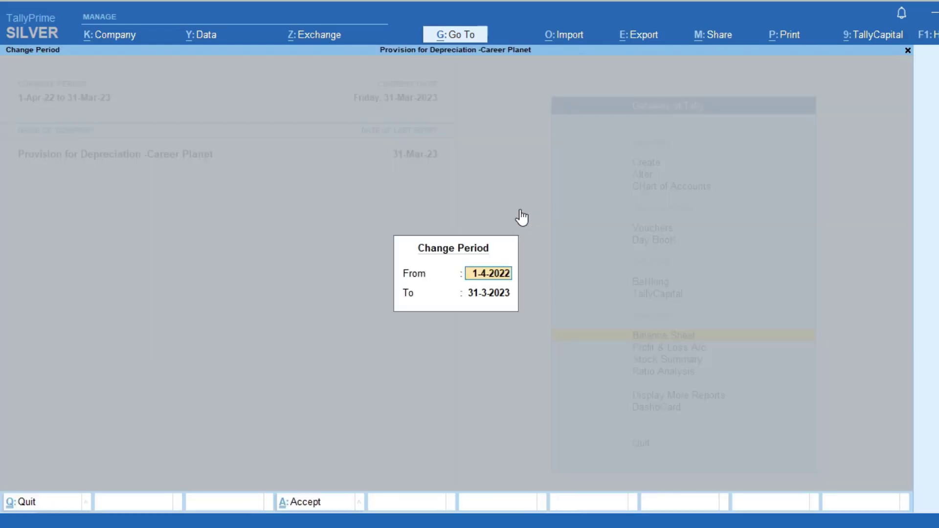
pyautogui.write('1')
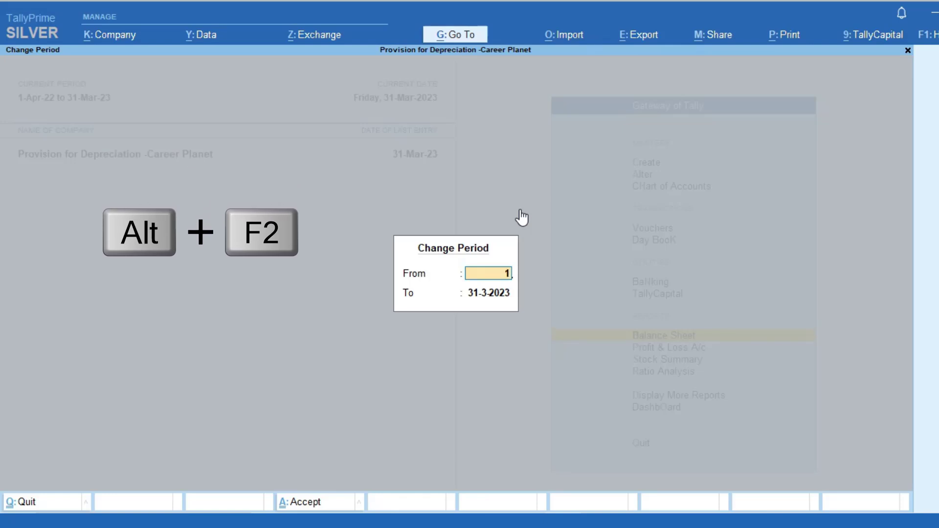
pyautogui.write('-4-2023')
pyautogui.press('Return')
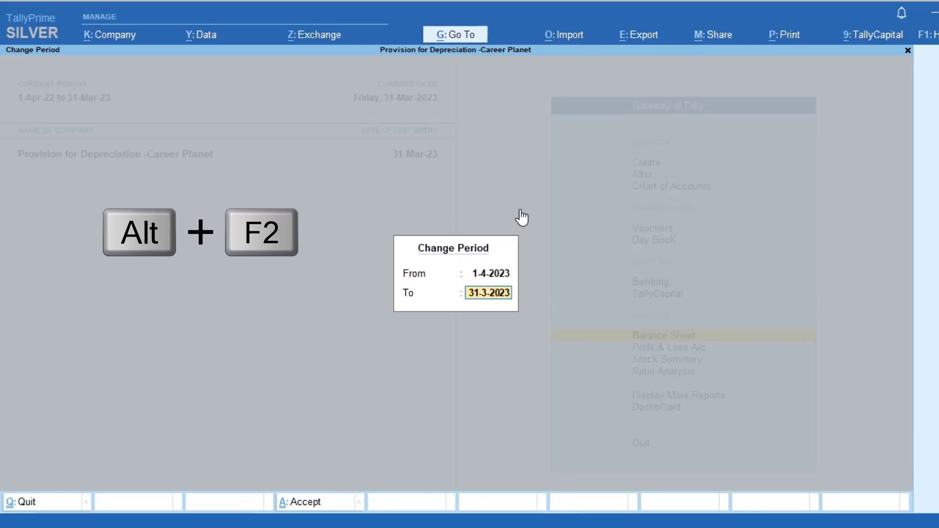
pyautogui.write('31-3-24')
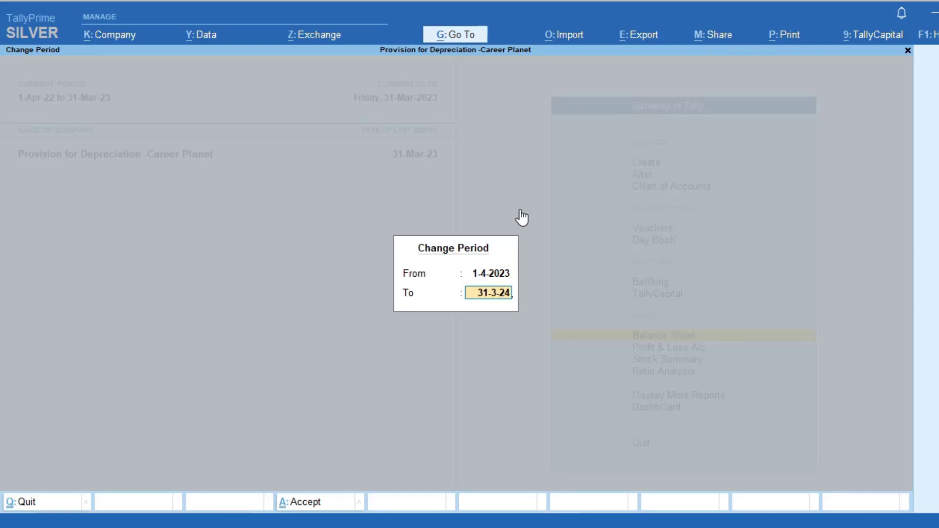
pyautogui.press('Return')
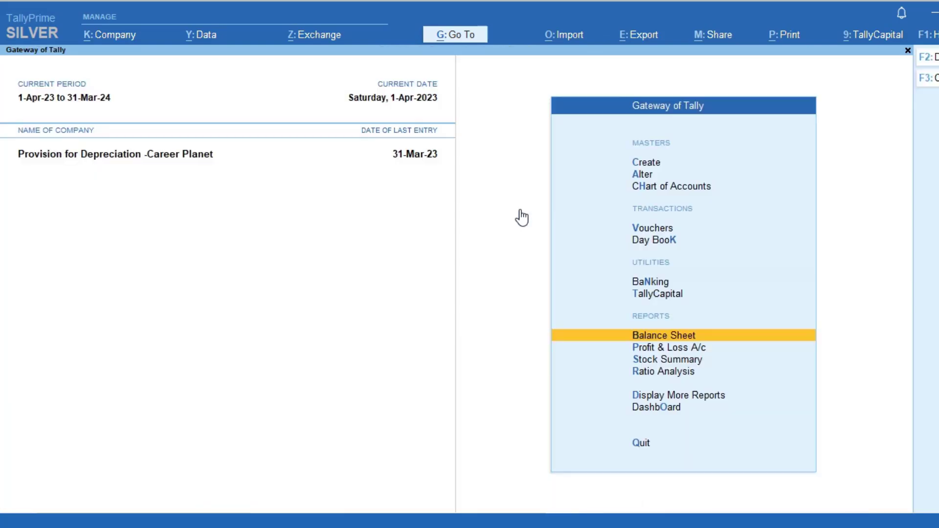
# - Check Machinery A/c and Provisions in the Balance Sheet for the new financial year, and close the report
pyautogui.press('Return')
pyautogui.press('Right')
pyautogui.press('Down')
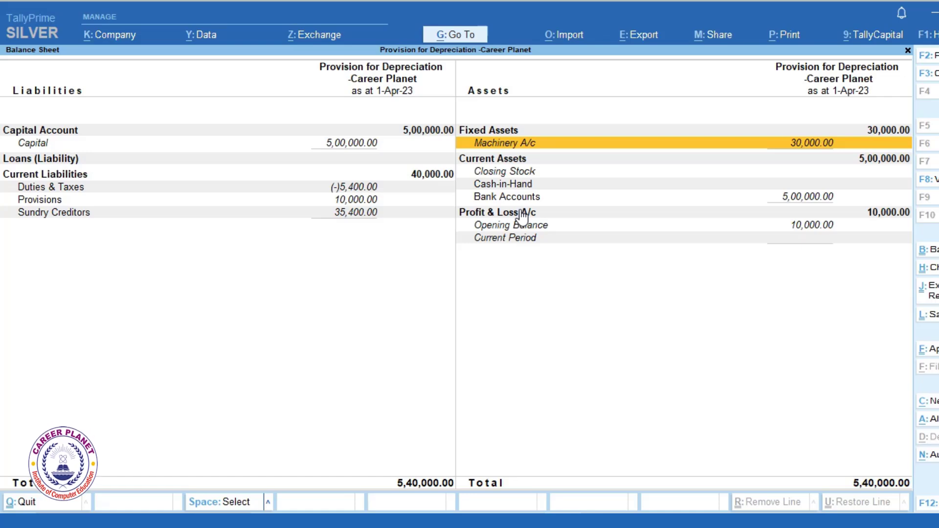
pyautogui.press('Left')
pyautogui.press('Down')
pyautogui.press('Down')
pyautogui.press('Down')
pyautogui.press('Down')
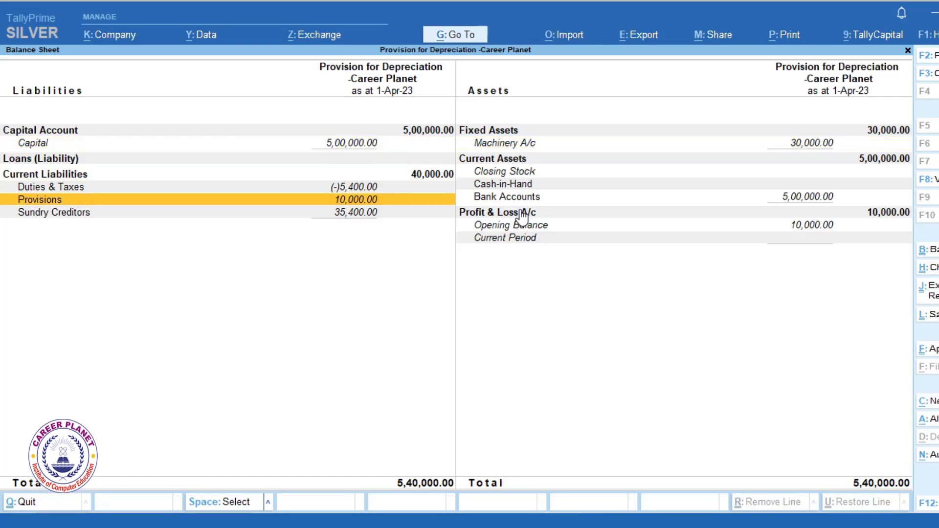
pyautogui.press('Escape')
# - Start a journal voucher dated 31-Mar-24 and debit Depreciation A/c with 10,000
pyautogui.press('Return')
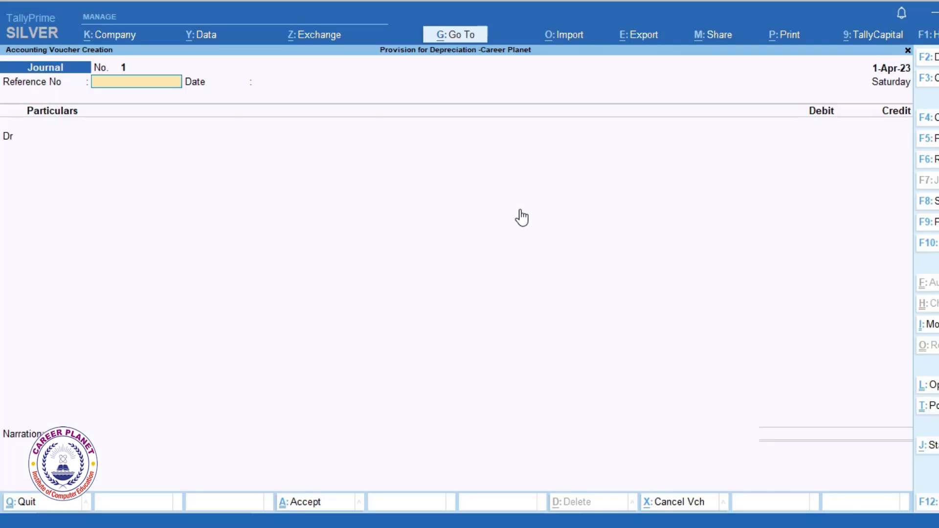
pyautogui.press('F2')
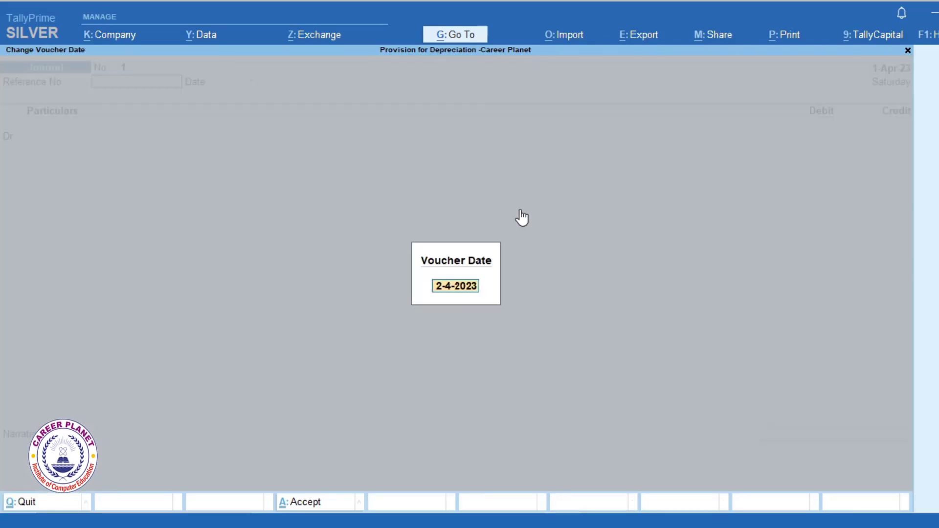
pyautogui.write('31-3')
pyautogui.press('Return')
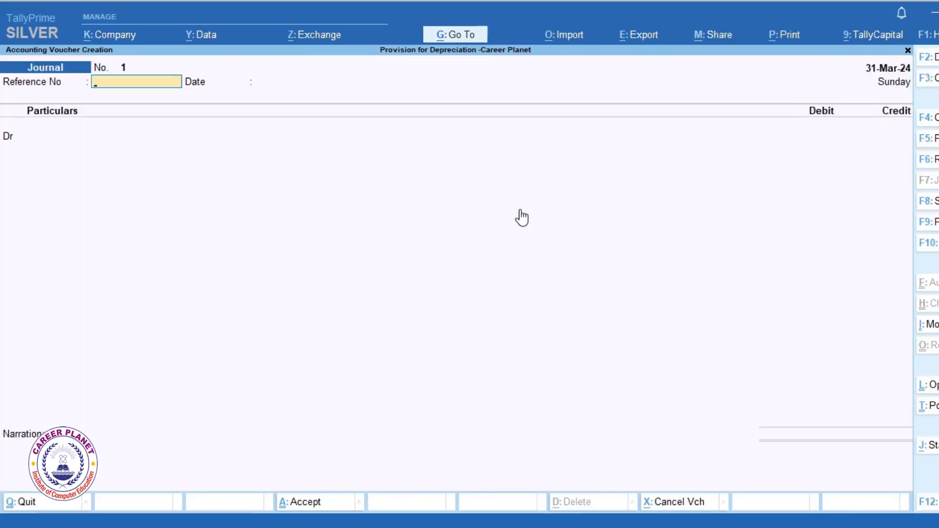
pyautogui.press('Return')
pyautogui.press('Return')
pyautogui.write('D')
pyautogui.press('Return')
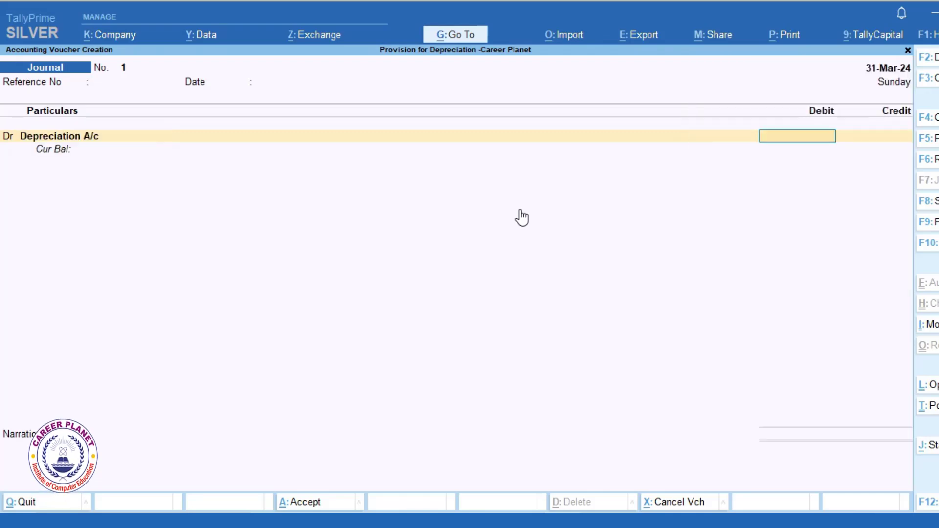
pyautogui.write('10,000')
pyautogui.press('Return')
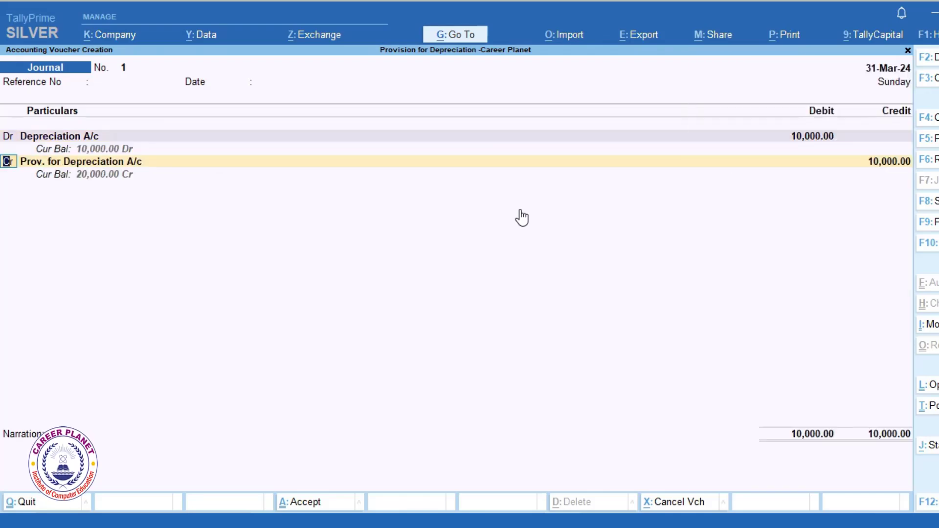
# - Credit Prov. for Depreciation A/c with 10,000, save the second year's journal voucher, and leave voucher entry
pyautogui.press('Return')
pyautogui.press('Return')
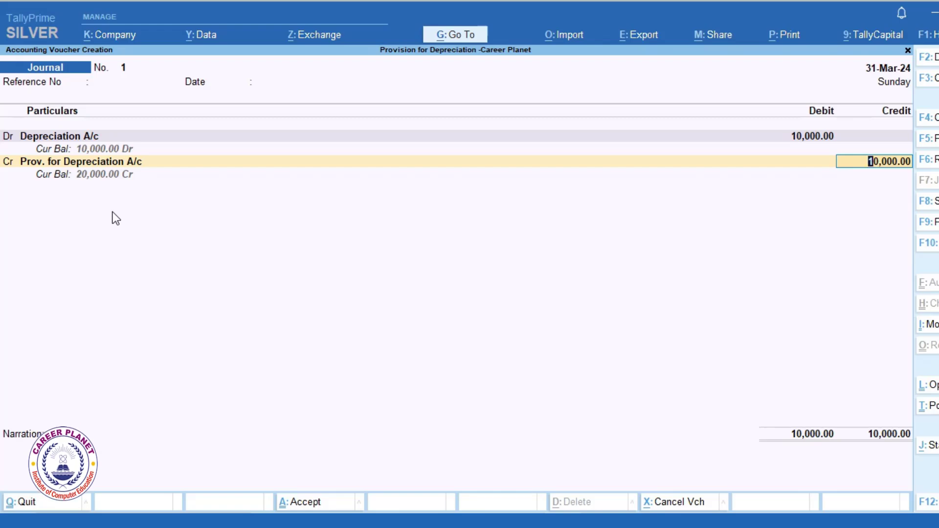
pyautogui.press('ctrl')
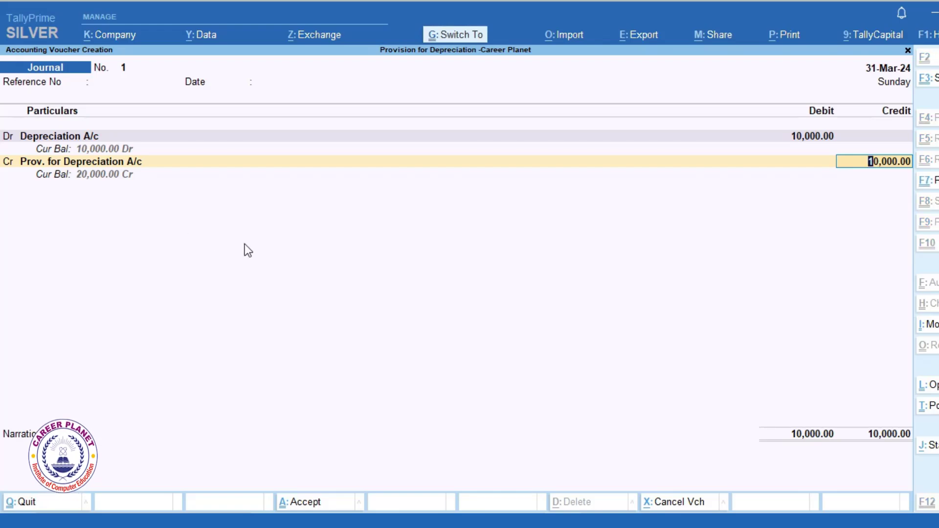
pyautogui.hotkey('ctrl', 'a')
pyautogui.press('Escape')
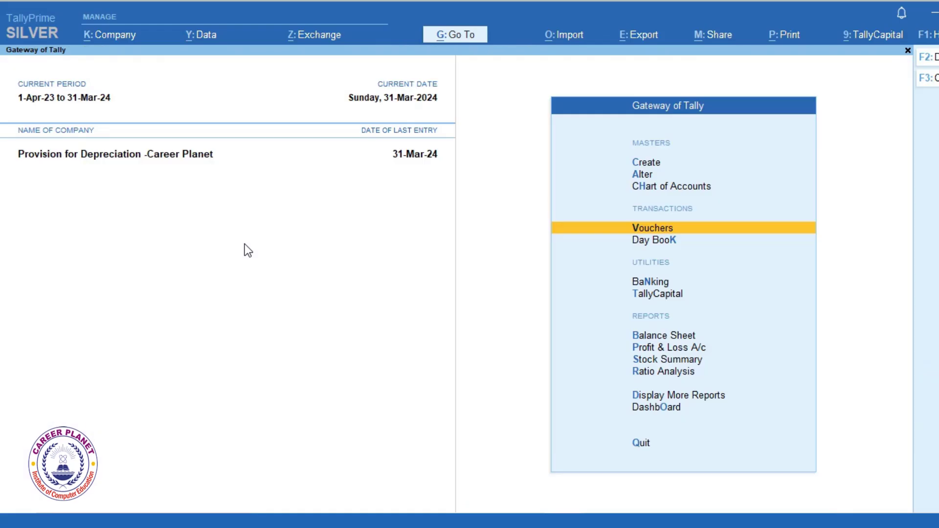
# - View the Balance Sheet after the second year's depreciation entry
pyautogui.press('b')
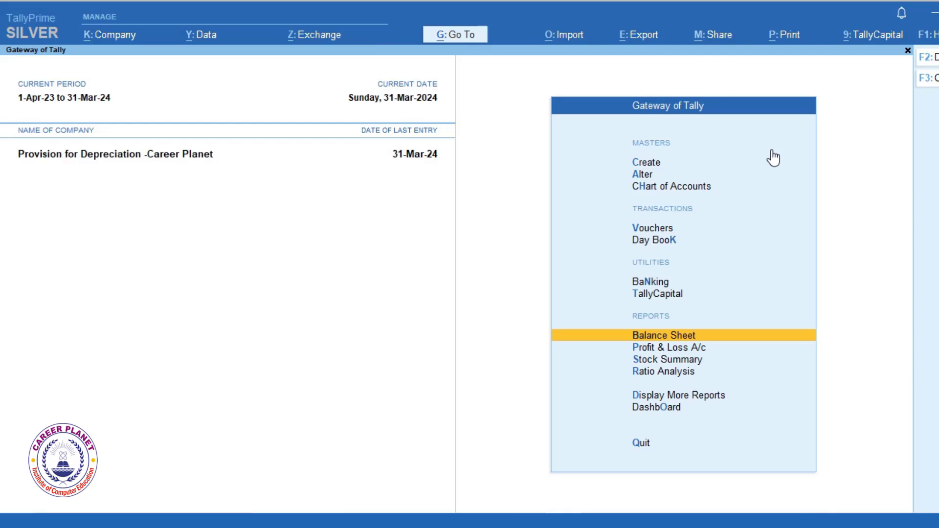
# - Change the working period to 1-4-2024 through 31-3-2025
pyautogui.press('Up')
pyautogui.press('Up')
pyautogui.press('Up')
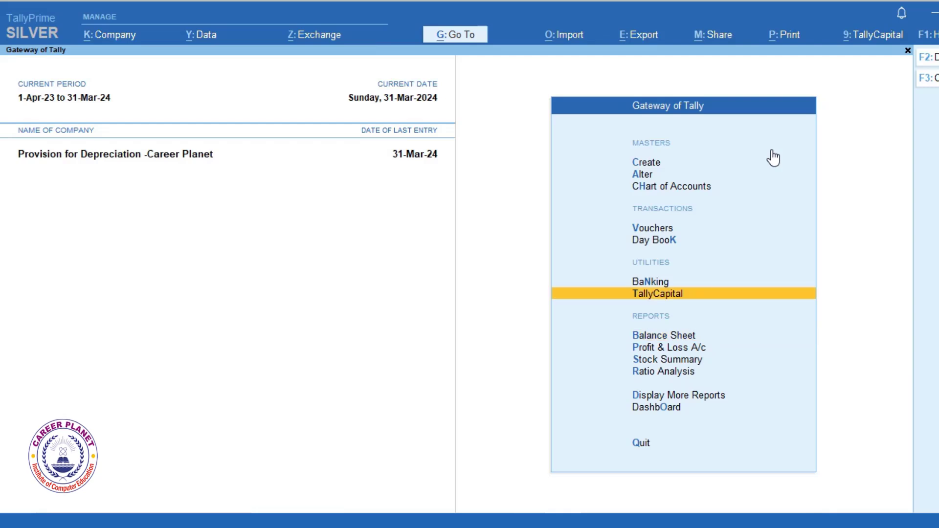
pyautogui.hotkey('alt', 'F2')
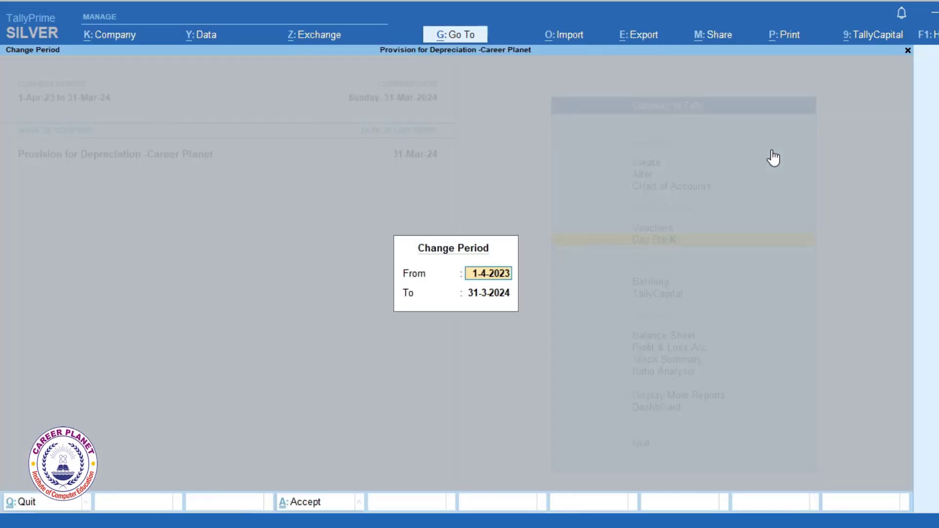
pyautogui.write('1-4-24')
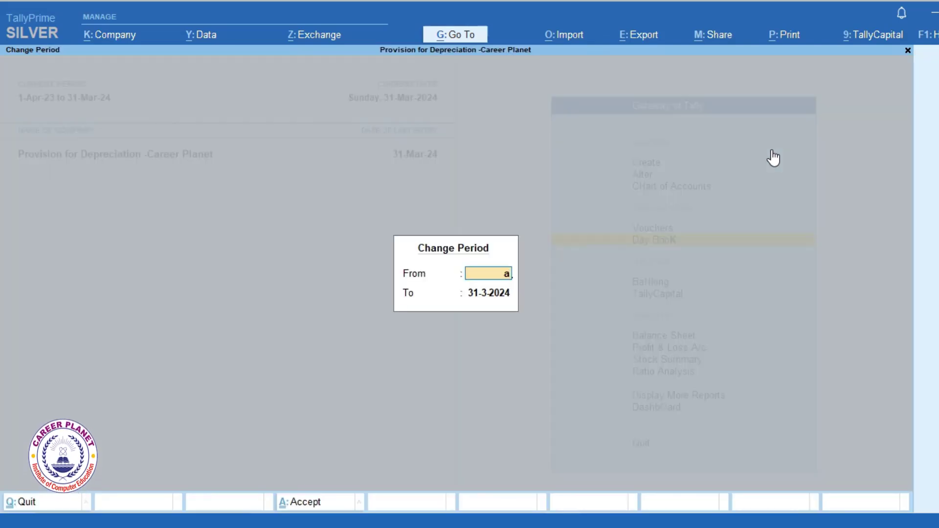
pyautogui.press('Return')
pyautogui.write('31-3-25')
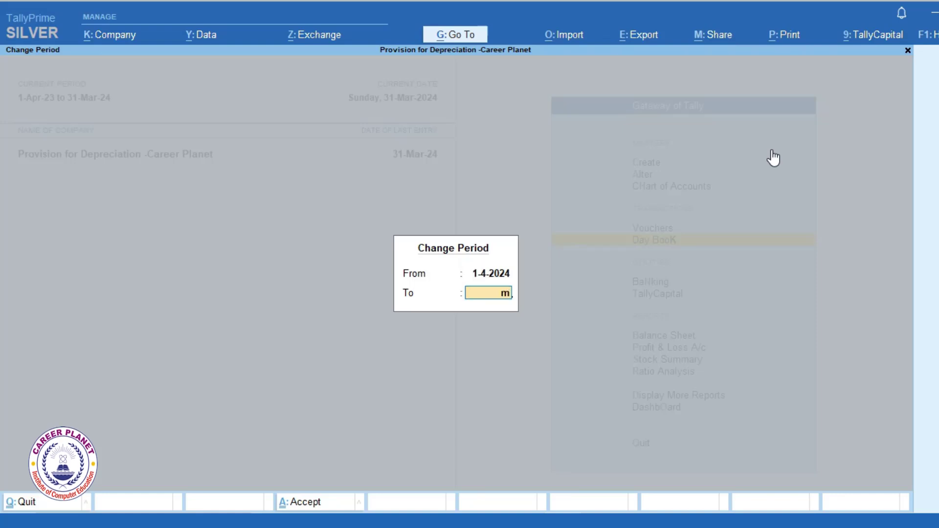
pyautogui.press('Return')
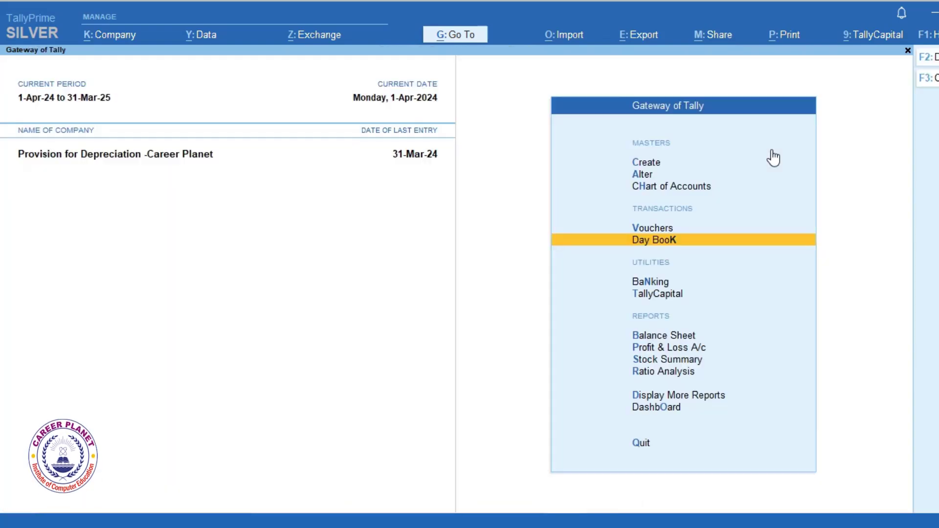
# - Start a journal voucher dated 31-Mar-25 and debit Depreciation A/c with 10,000
pyautogui.press('Up')
pyautogui.press('Return')
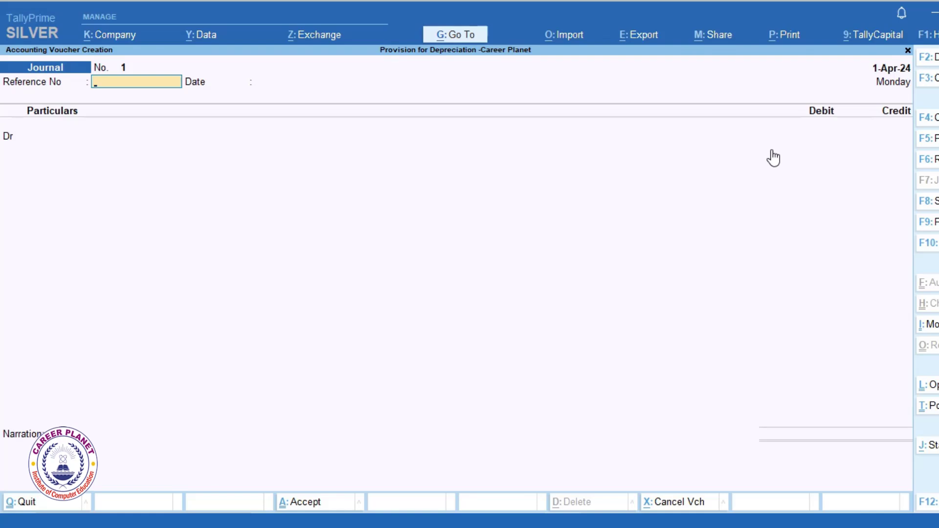
pyautogui.press('F2')
pyautogui.write('31-3')
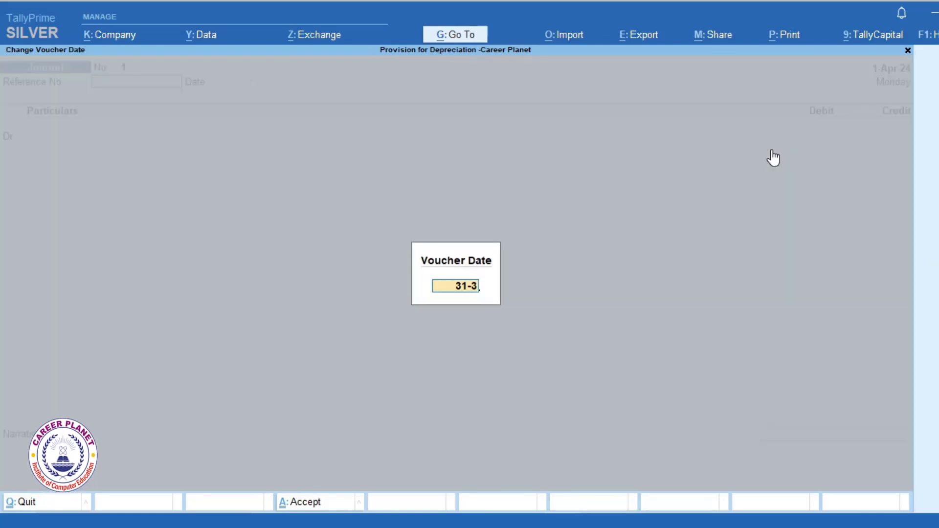
pyautogui.press('Return')
pyautogui.press('Return')
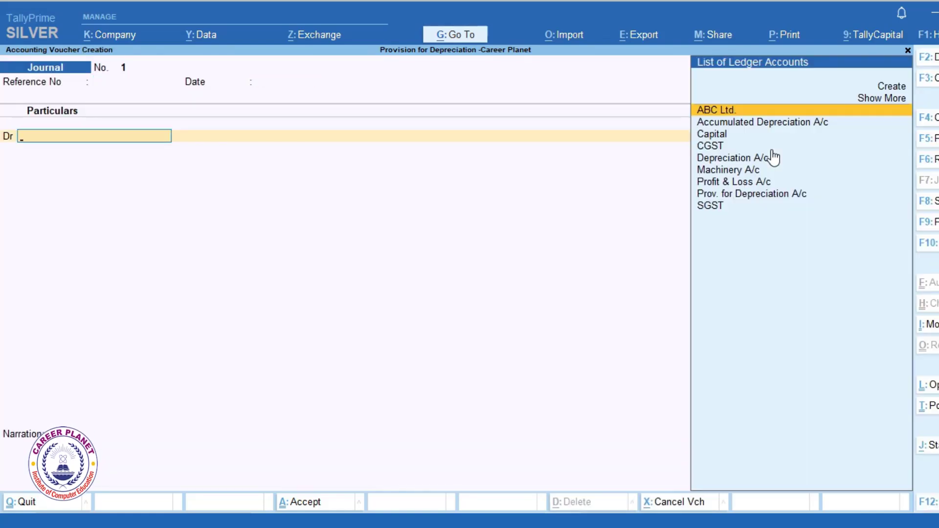
pyautogui.write('d')
pyautogui.press('Return')
pyautogui.write('10000')
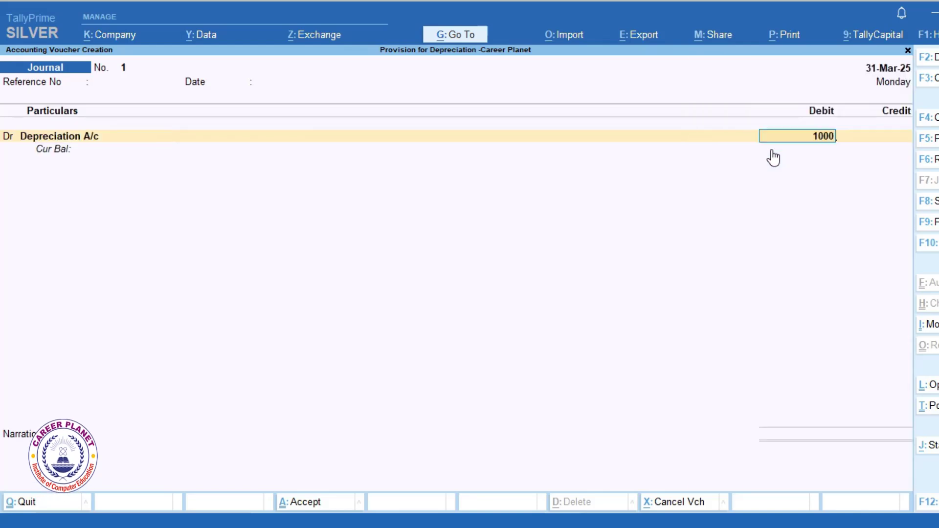
pyautogui.press('Return')
# - Credit Prov. for Depreciation A/c with 10,000, save the third year's journal voucher, and leave voucher entry
pyautogui.press('Return')
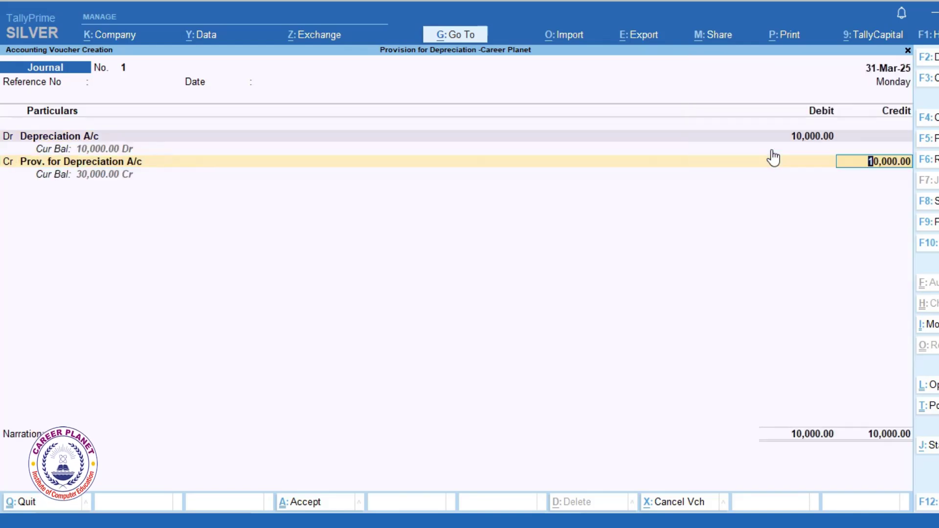
pyautogui.press('Return')
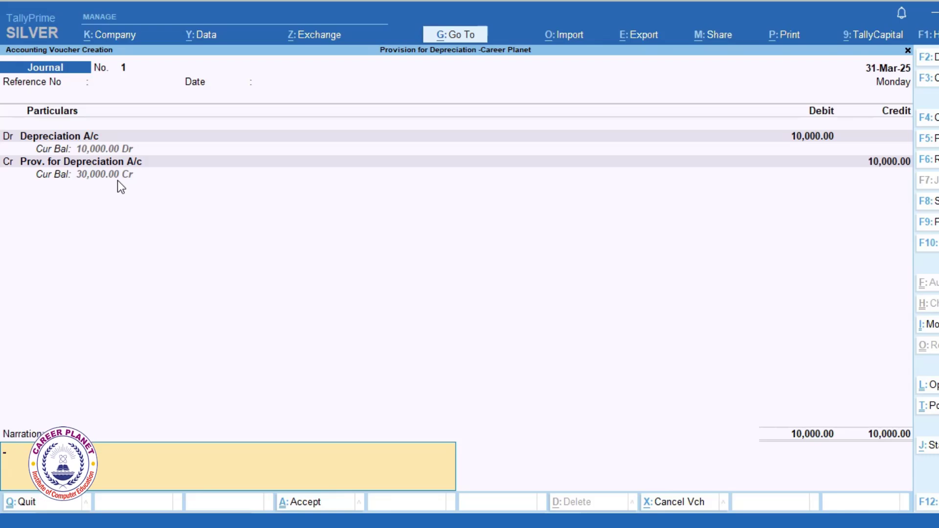
pyautogui.hotkey('ctrl', 'a')
pyautogui.press('Escape')
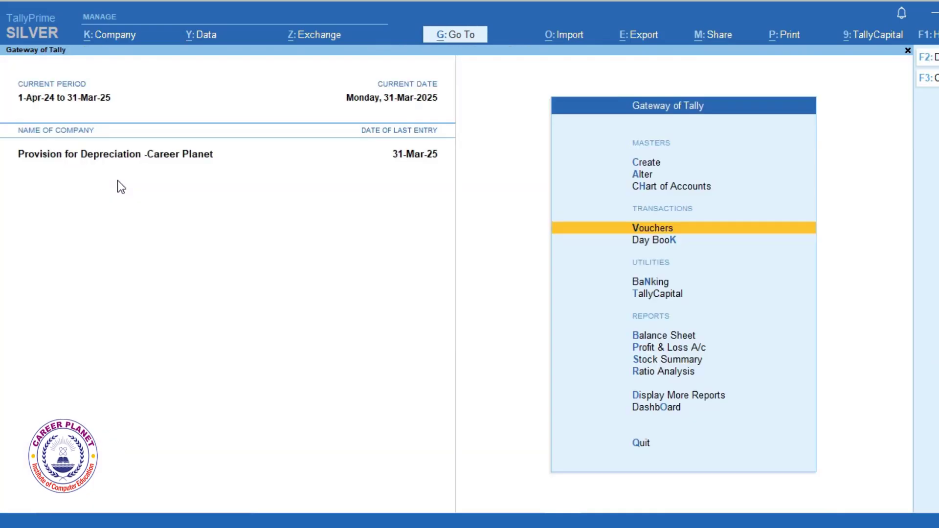
# - In the Balance Sheet, drill into Provisions to check the monthly summary of Prov. for Depreciation A/c, and return
pyautogui.press('b')
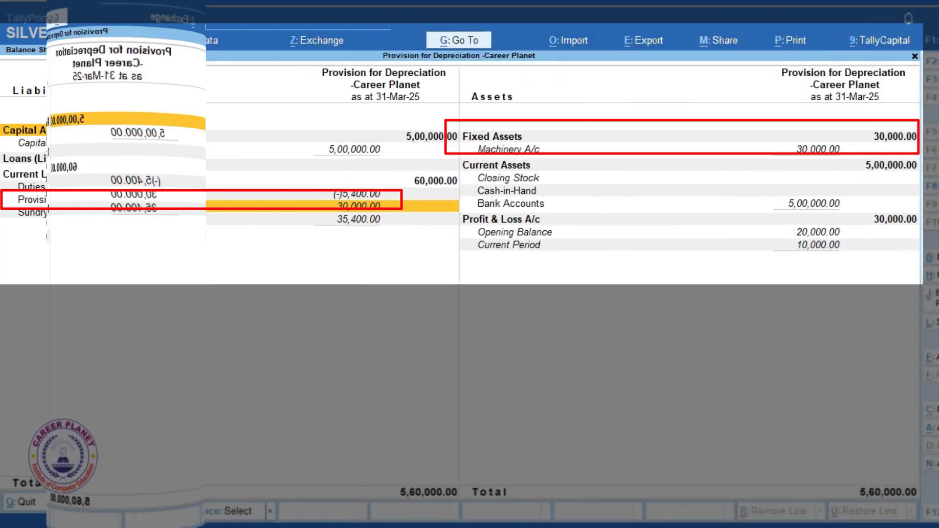
pyautogui.click(68, 200)
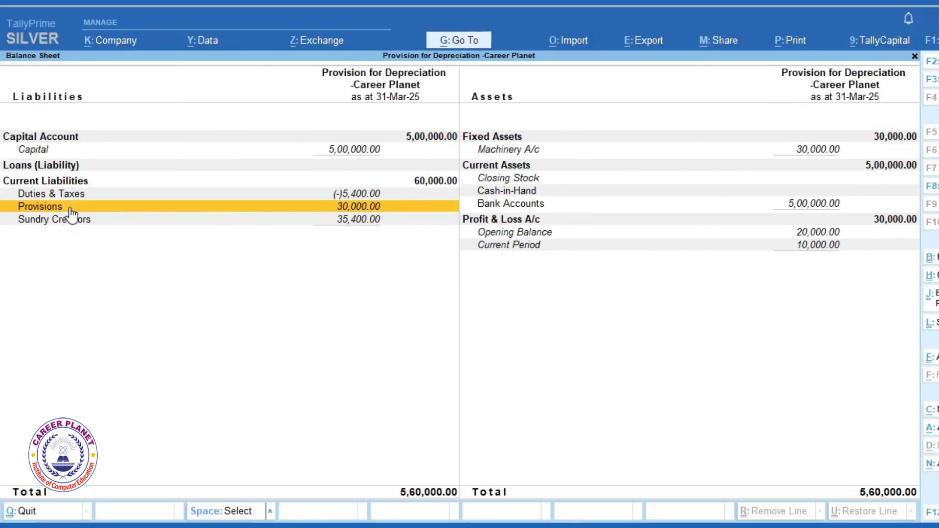
pyautogui.click(70, 208)
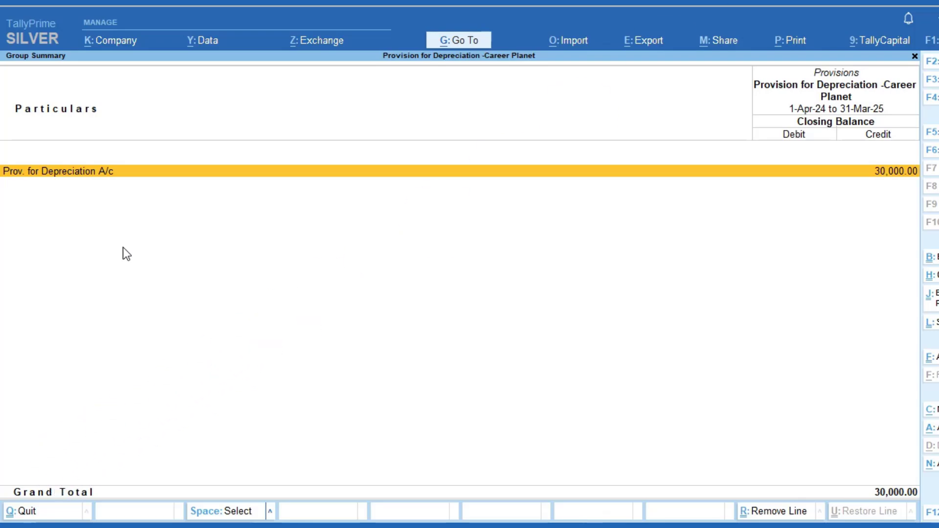
pyautogui.press('Return')
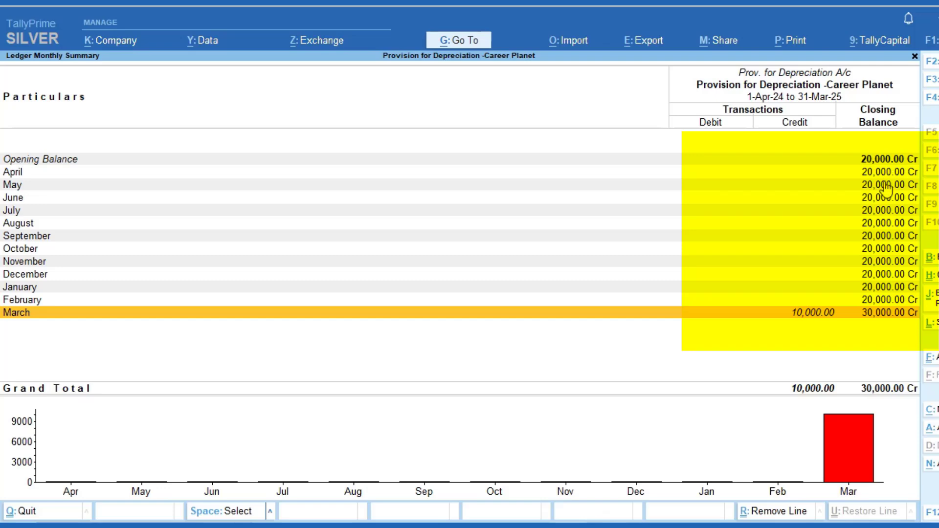
pyautogui.press('Escape')
pyautogui.press('Escape')
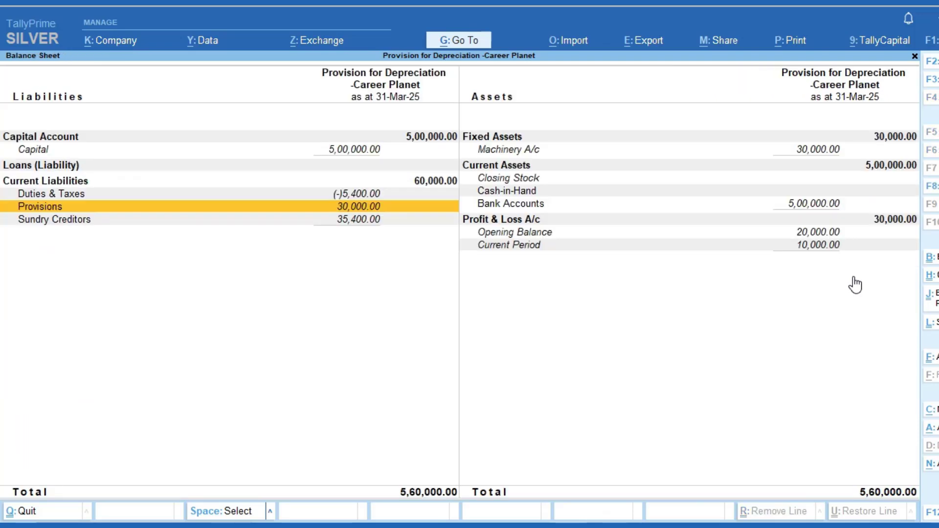
# - Check the depreciation under Indirect Expenses in the Profit & Loss A/c, and return to the Balance Sheet
pyautogui.press('Right')
pyautogui.press('Return')
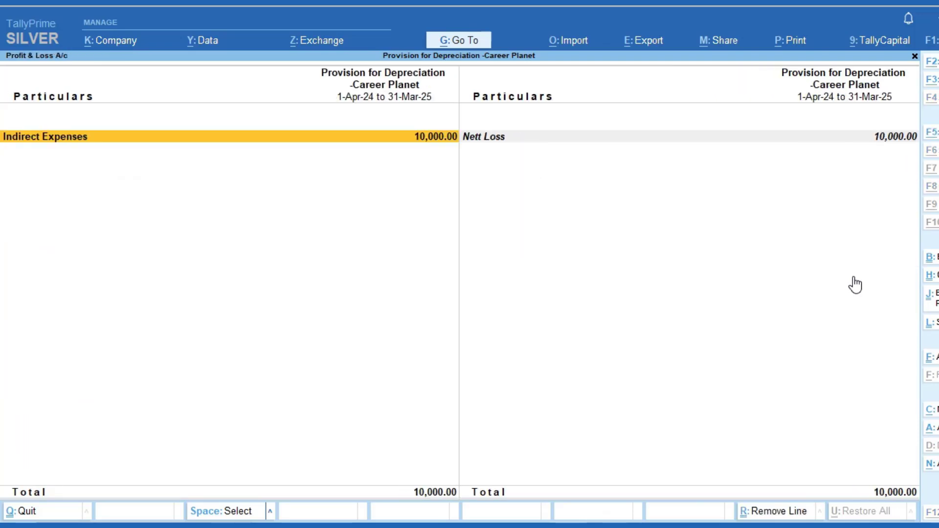
pyautogui.hotkey('shift', 'Return')
pyautogui.press('Down')
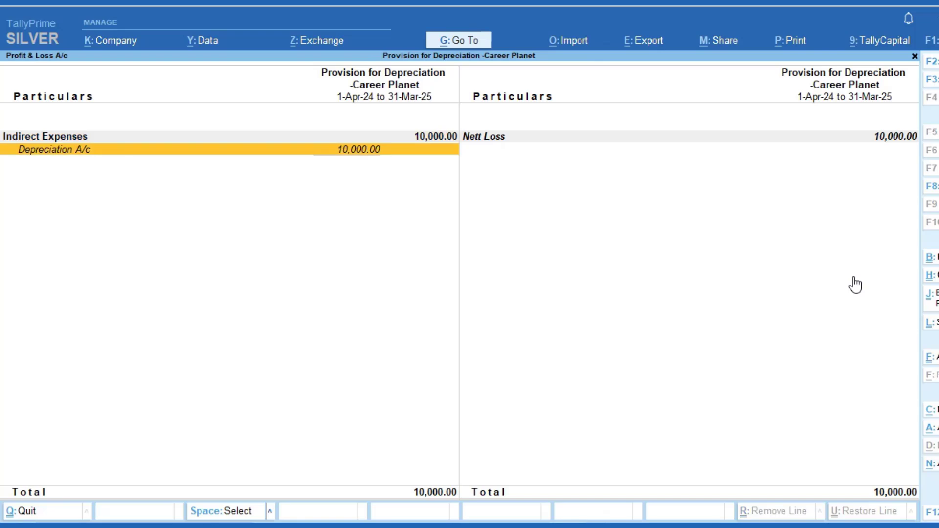
pyautogui.press('Escape')
pyautogui.press('Left')
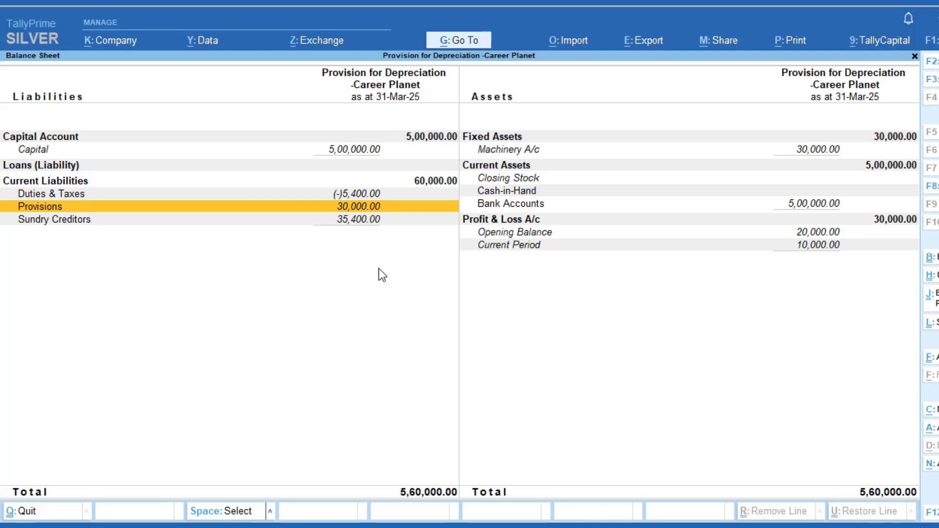
# - Close the Balance Sheet, start another journal voucher for 31-Mar-25, and debit Prov. for Depreciation A/c with 30,000
pyautogui.press('Escape')
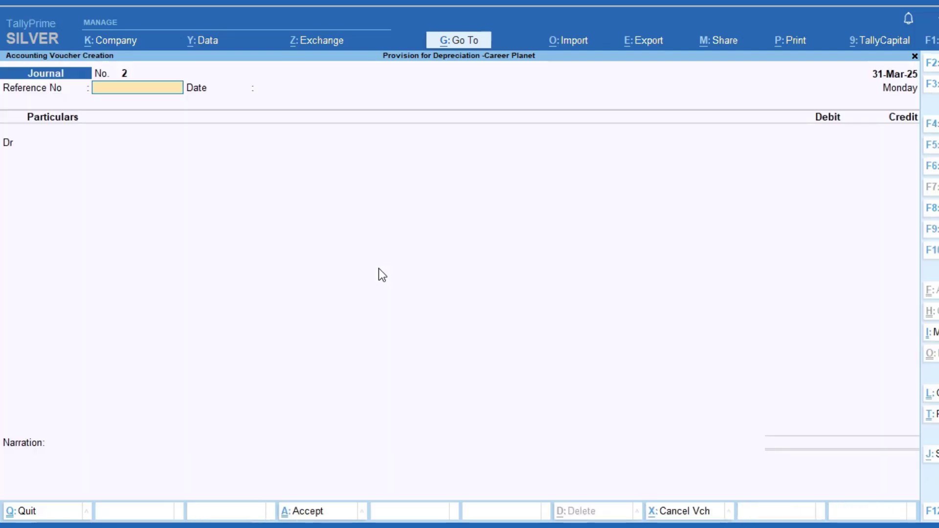
pyautogui.press('Return')
pyautogui.press('Return')
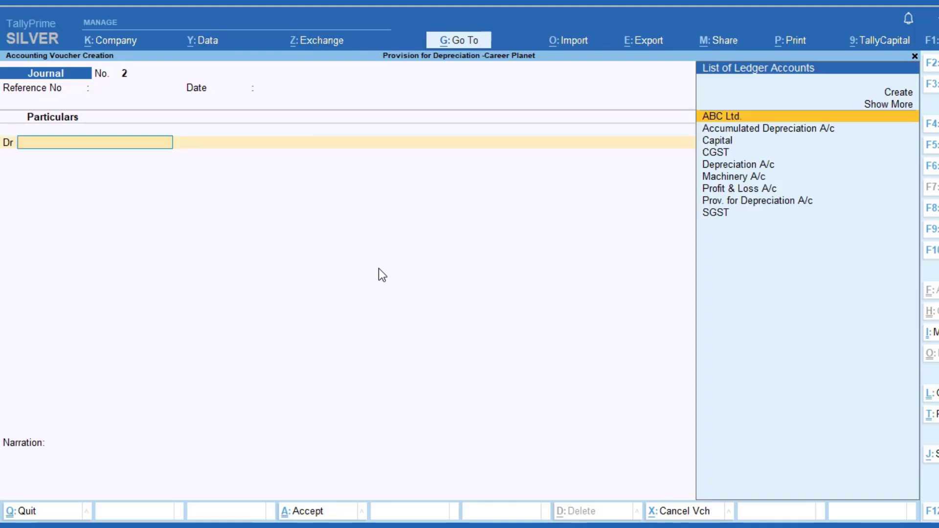
pyautogui.write('Pr')
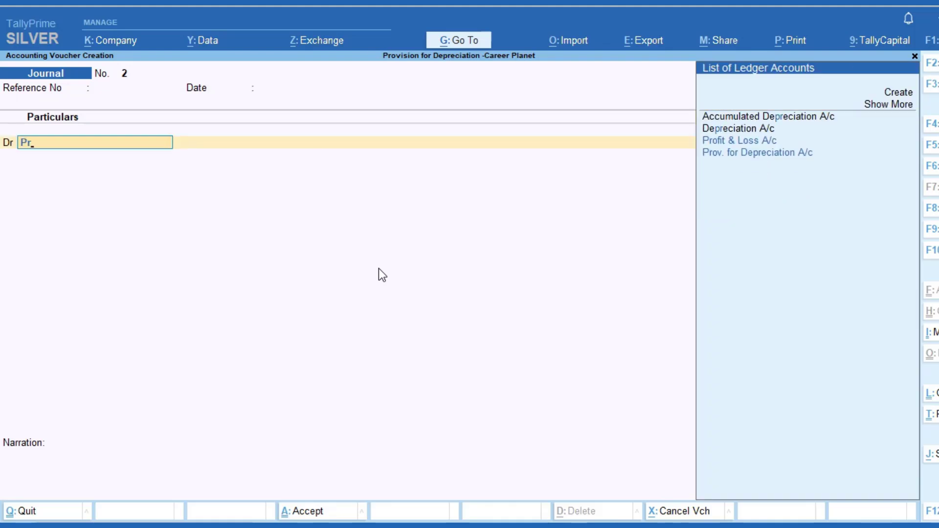
pyautogui.press('Return')
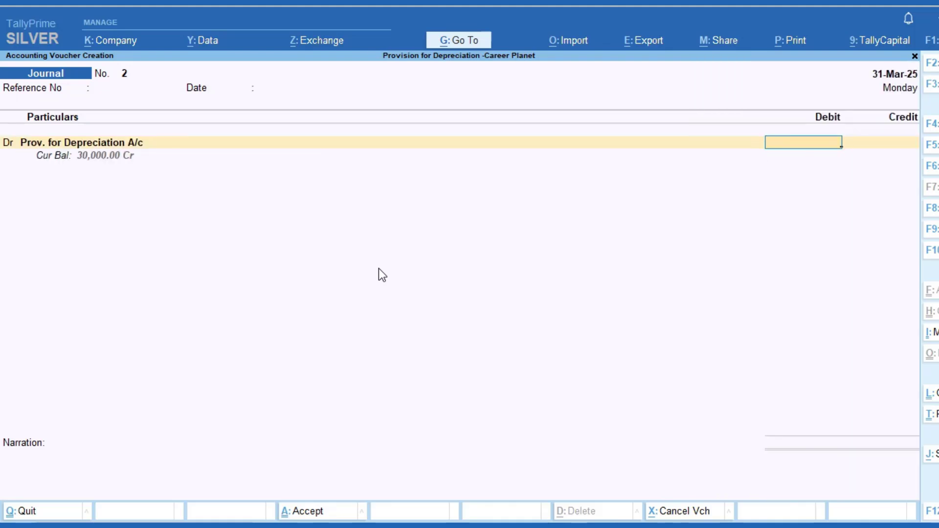
pyautogui.write('30000')
pyautogui.press('Return')
# - Credit Machinery A/c with 30,000, save the write-off journal voucher, and leave voucher entry
pyautogui.write('M')
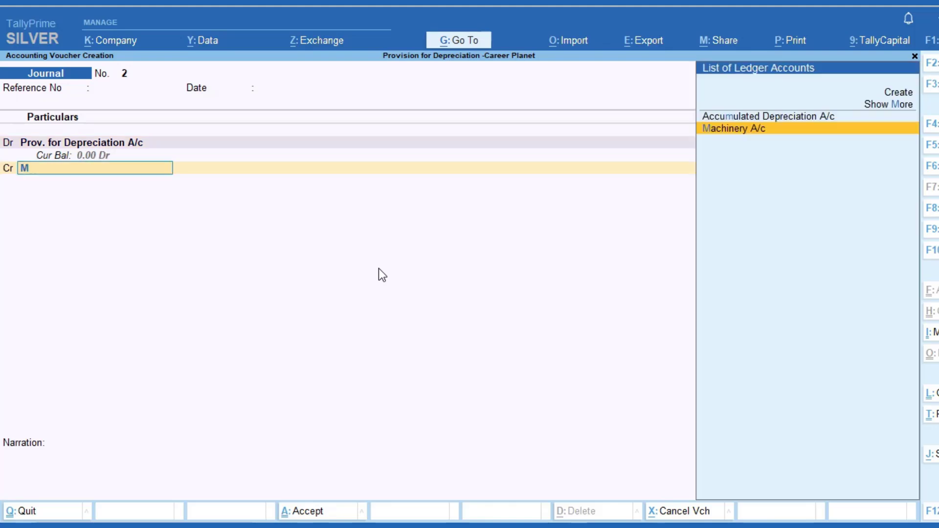
pyautogui.press('Return')
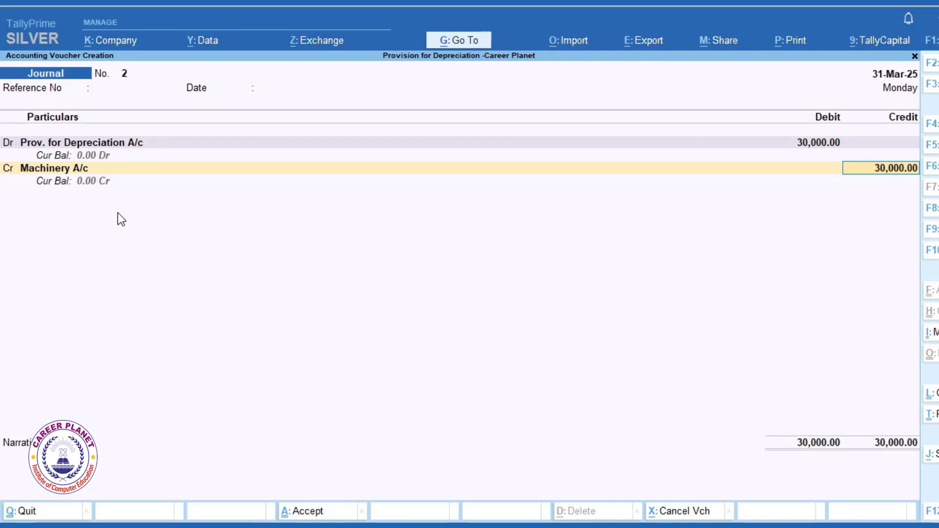
pyautogui.hotkey('ctrl', 'a')
pyautogui.press('Escape')
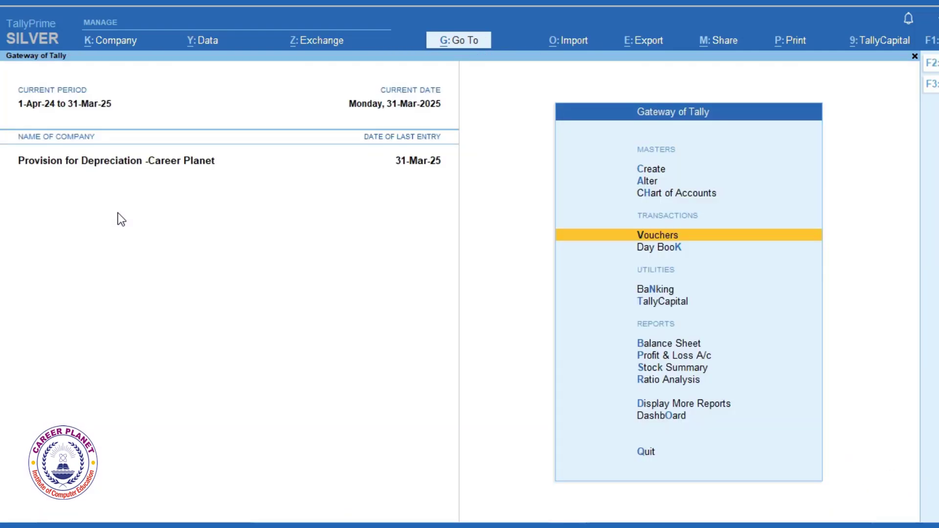
# - Check Provisions and Machinery A/c in the detailed Balance Sheet after the write-off entry, and close the report
pyautogui.press('b')
pyautogui.hotkey('alt', 'F5')
pyautogui.press('Down')
pyautogui.press('Down')
pyautogui.press('Down')
pyautogui.press('Down')
pyautogui.press('Down')
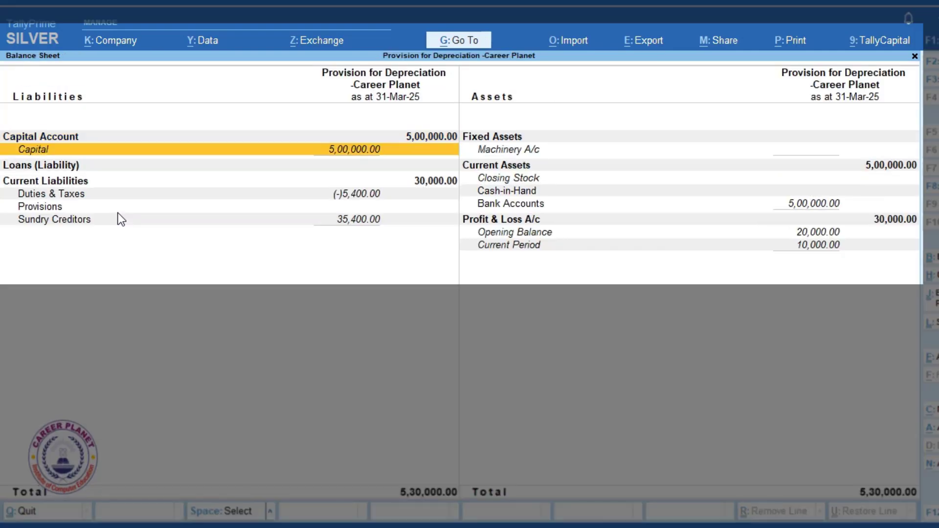
pyautogui.press('Right')
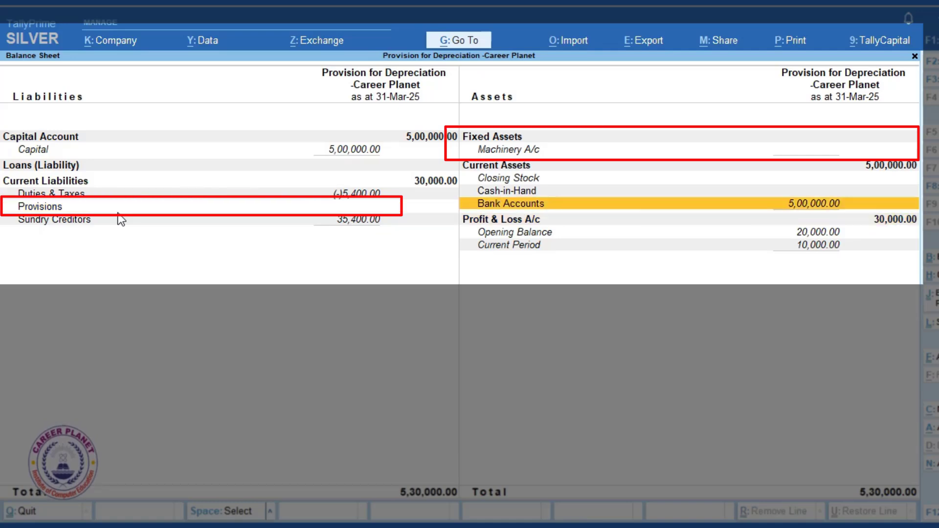
pyautogui.press('Up')
pyautogui.press('Up')
pyautogui.press('Up')
pyautogui.press('Up')
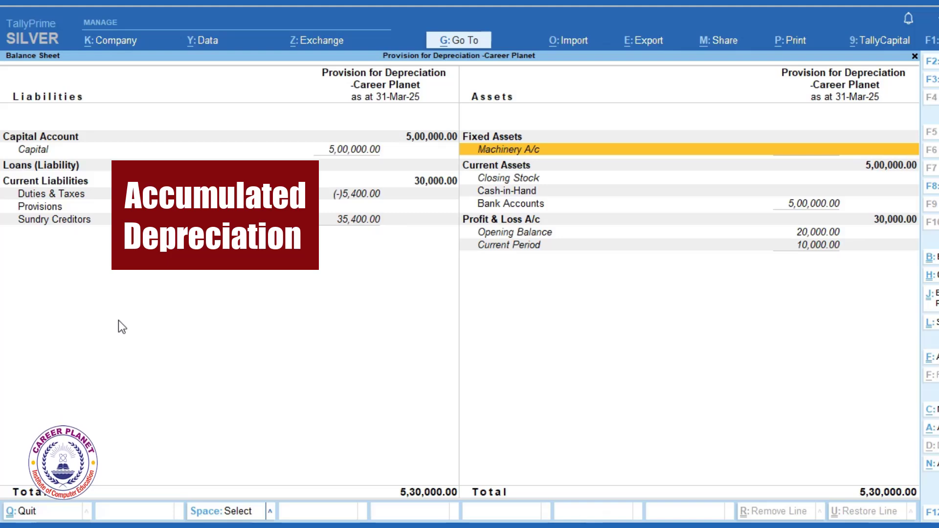
pyautogui.press('Escape')
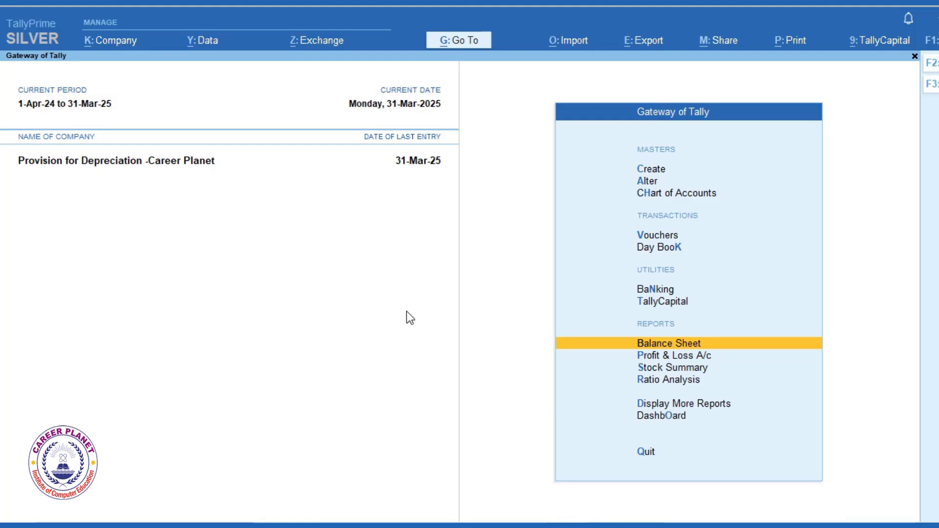
# - Change the working period back to 1-4-2022 through 31-3-2023
pyautogui.hotkey('alt', 'F2')
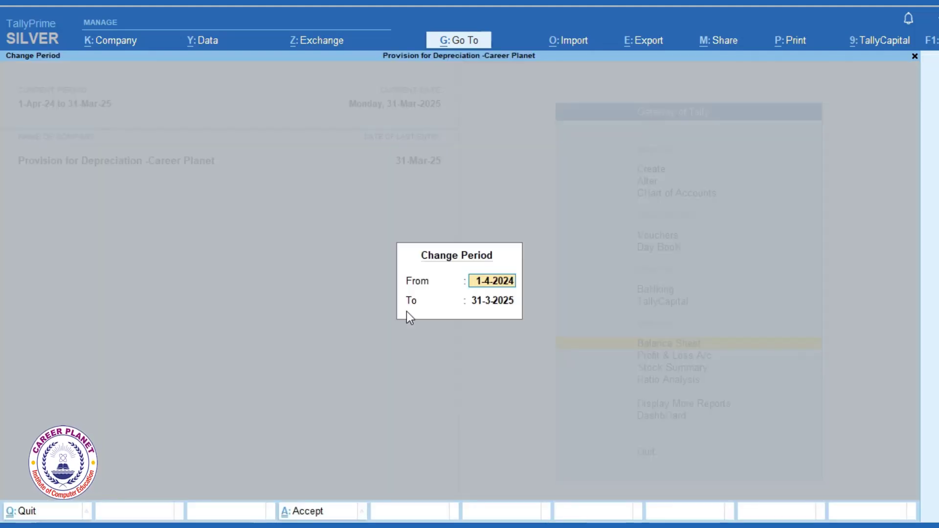
pyautogui.write('1-4-22')
pyautogui.press('Return')
pyautogui.write('31-3-23')
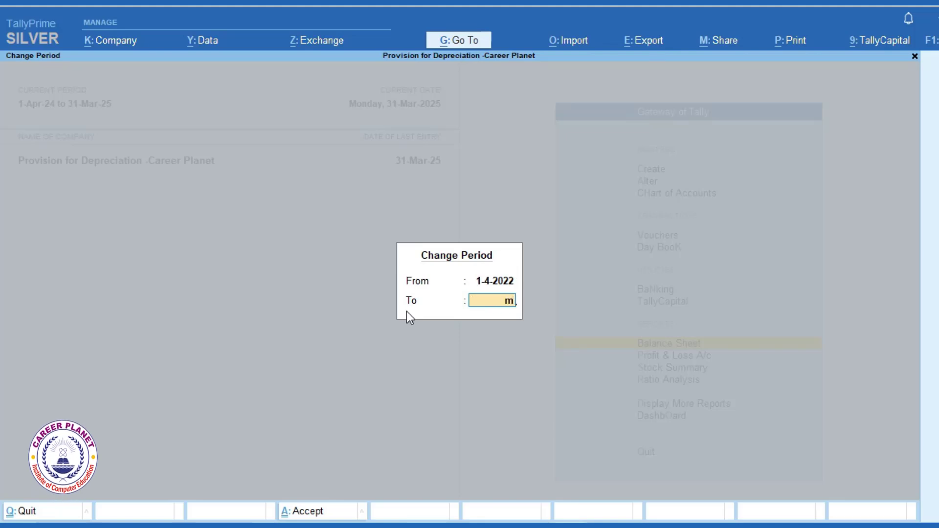
pyautogui.press('Return')
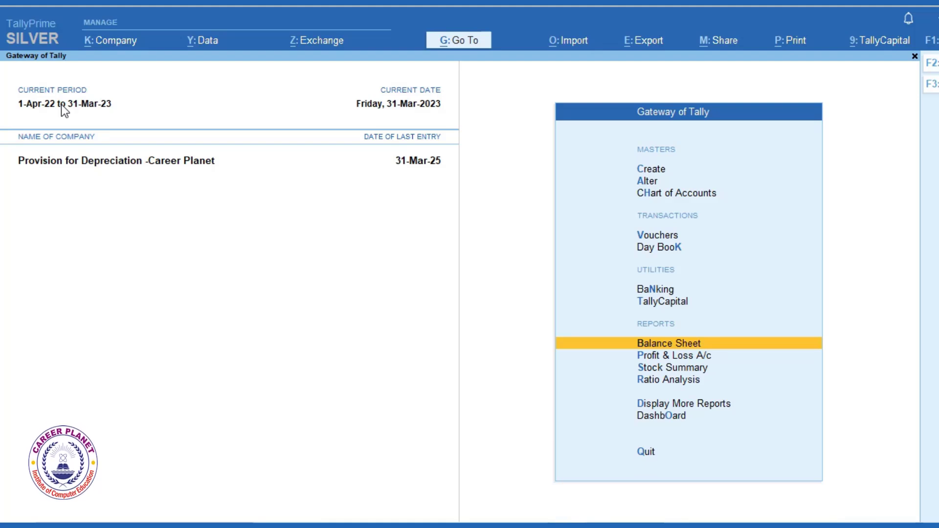
# - Open the Machinery Accumulated Dep. A/c ledger for alteration, check its parent group, accept it, and return to the gateway
pyautogui.press('Up')
pyautogui.press('Up')
pyautogui.press('Up')
pyautogui.press('Up')
pyautogui.press('Up')
pyautogui.press('Up')
pyautogui.press('Return')
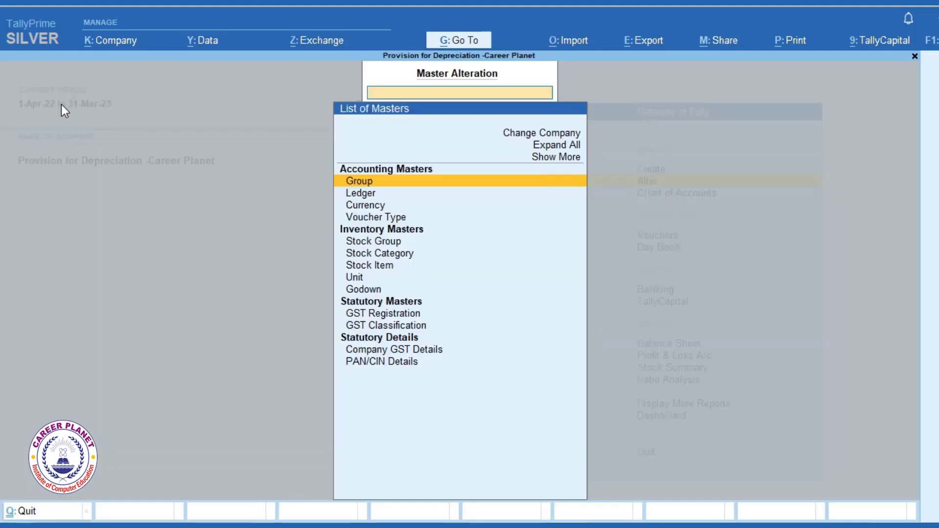
pyautogui.press('Down')
pyautogui.press('Return')
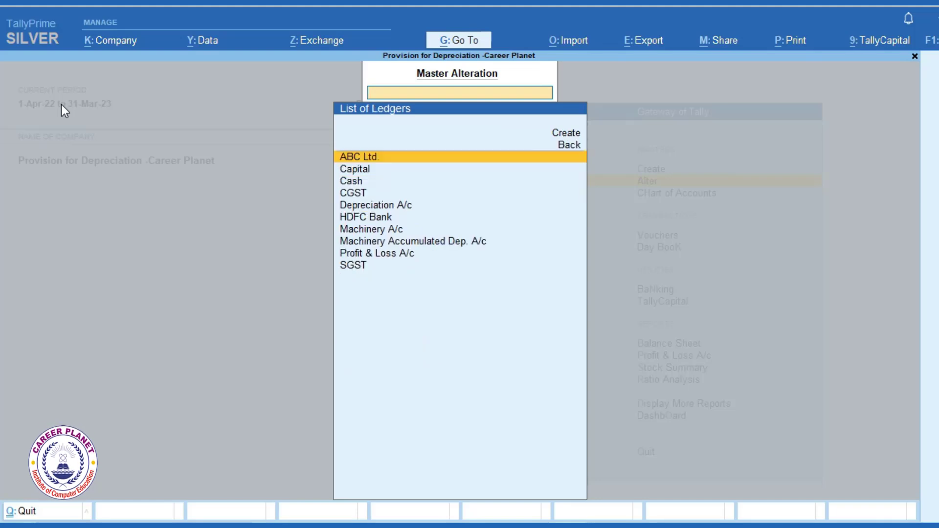
pyautogui.press('Down')
pyautogui.press('Down')
pyautogui.press('Down')
pyautogui.press('Down')
pyautogui.press('Down')
pyautogui.press('Down')
pyautogui.press('Down')
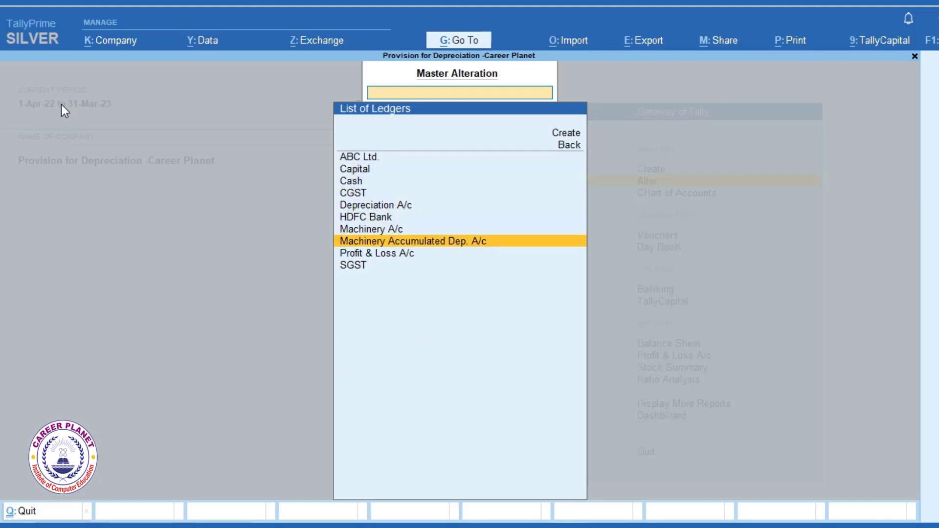
pyautogui.press('Return')
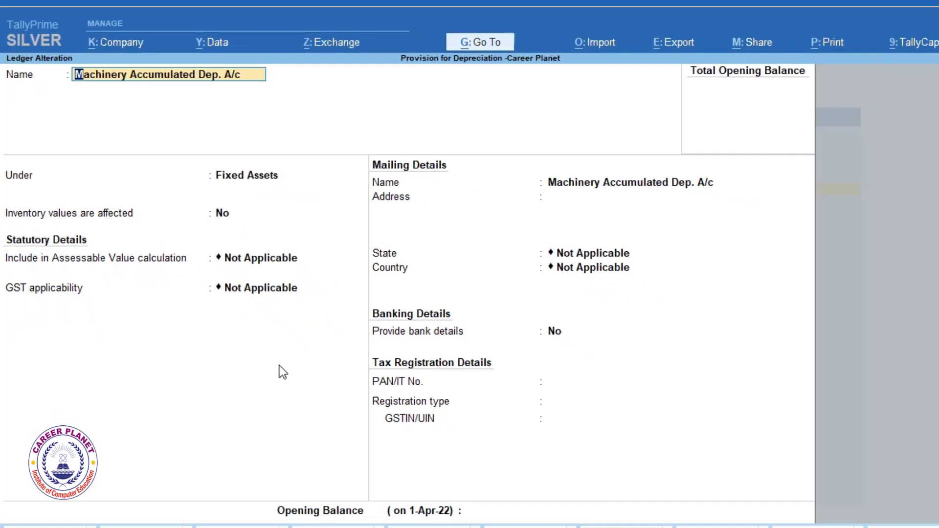
pyautogui.hotkey('ctrl', 'a')
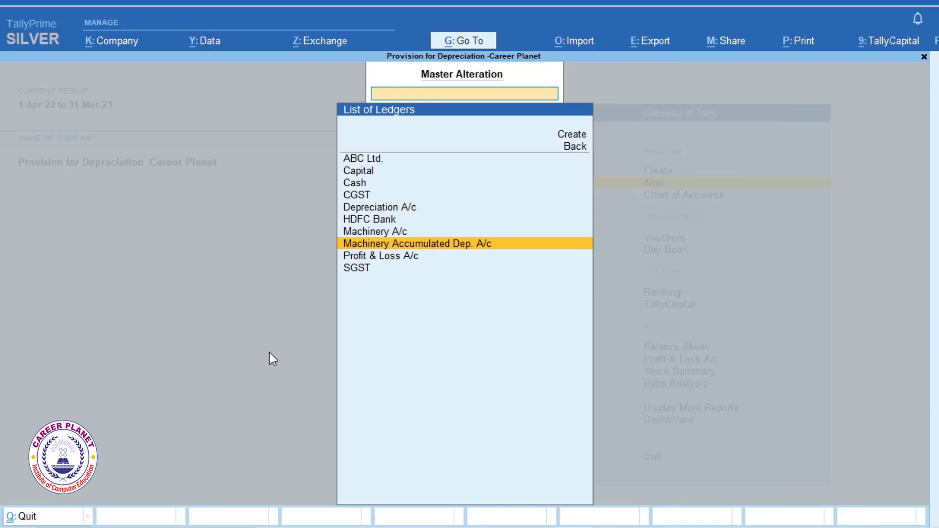
pyautogui.press('Escape')
pyautogui.press('Escape')
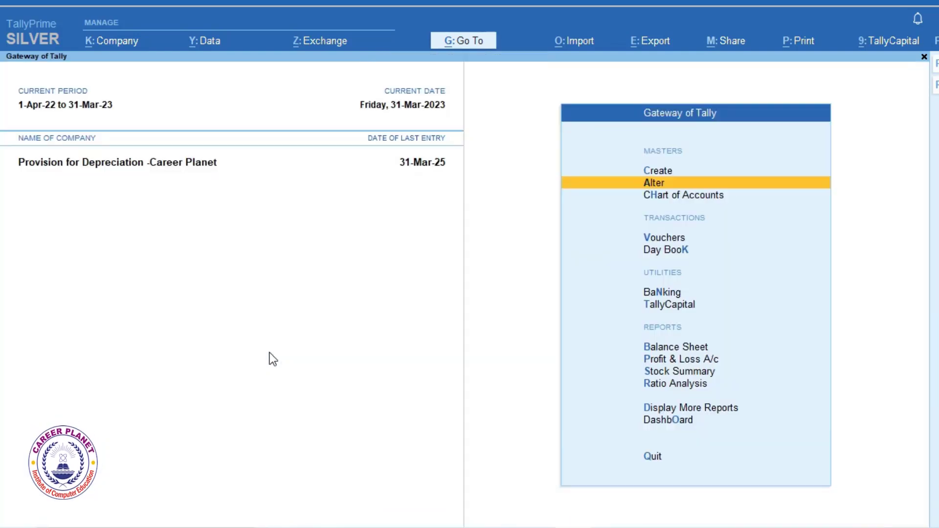
# - Review the 31-Mar-23 depreciation journal voucher from the Day Book, quit it, and close the Day Book
pyautogui.press('Down')
pyautogui.press('Down')
pyautogui.press('Down')
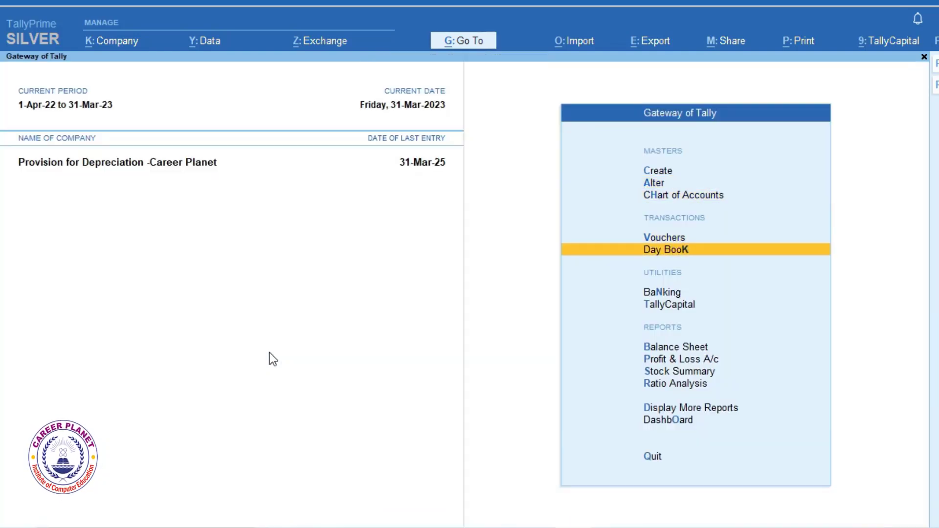
pyautogui.press('Return')
pyautogui.press('Return')
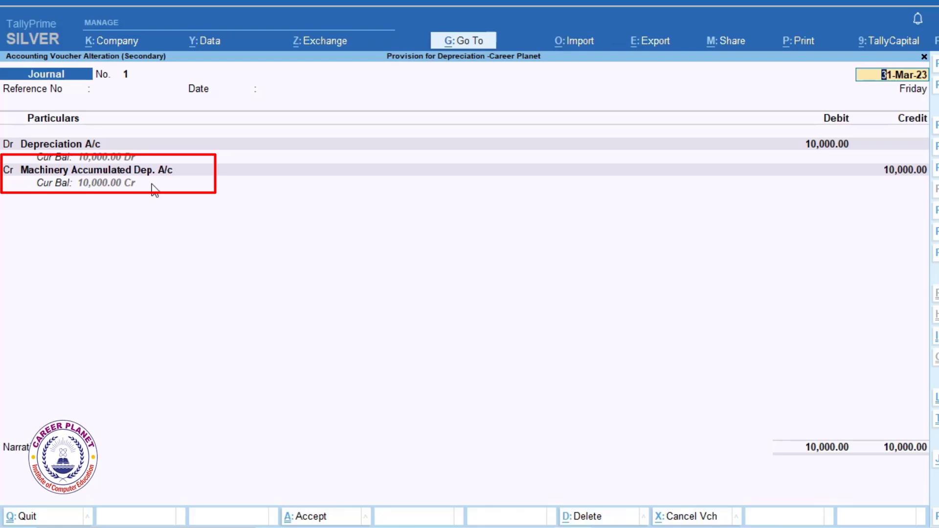
pyautogui.press('Escape')
pyautogui.press('y')
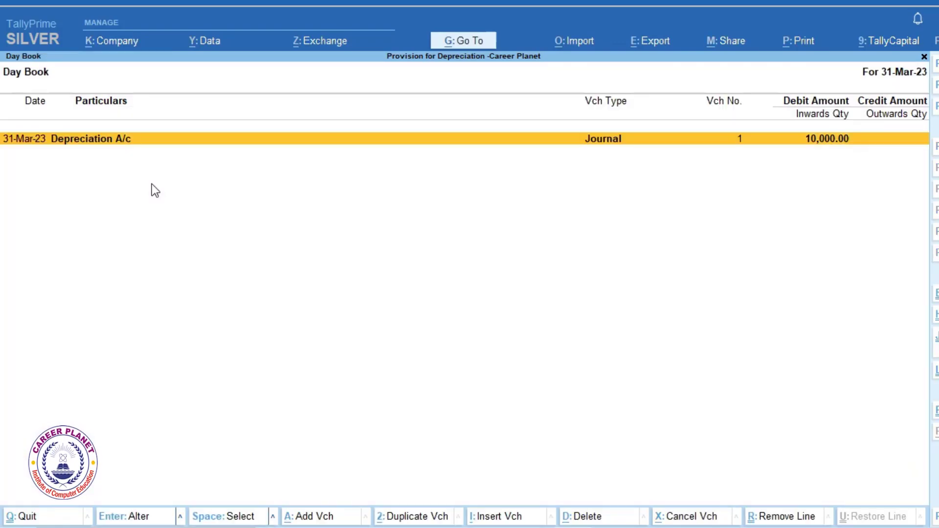
pyautogui.press('Escape')
# - Open the 2022-23 Balance Sheet in detailed view and check Machinery A/c and Machinery Accumulated Dep. A/c under Fixed Assets
pyautogui.press('Down')
pyautogui.press('Down')
pyautogui.press('Down')
pyautogui.press('Return')
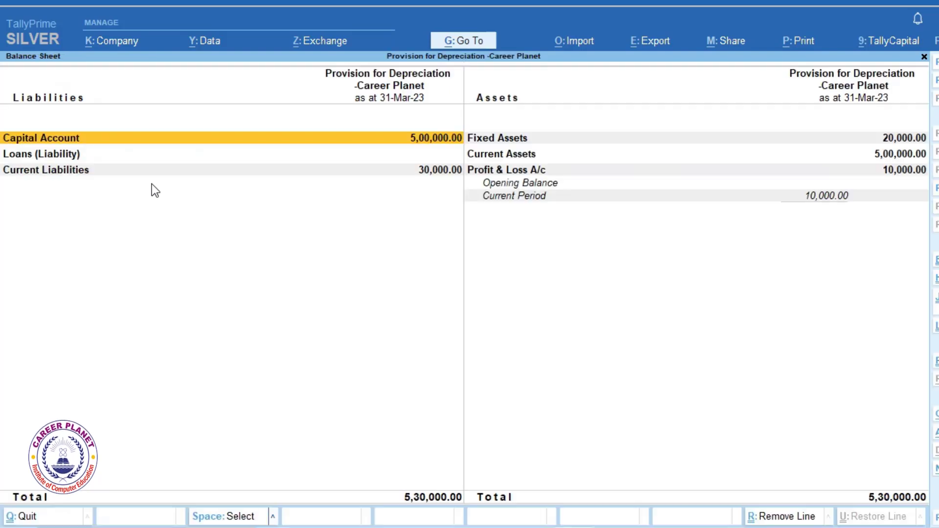
pyautogui.hotkey('alt', 'F5')
pyautogui.press('Right')
pyautogui.press('Down')
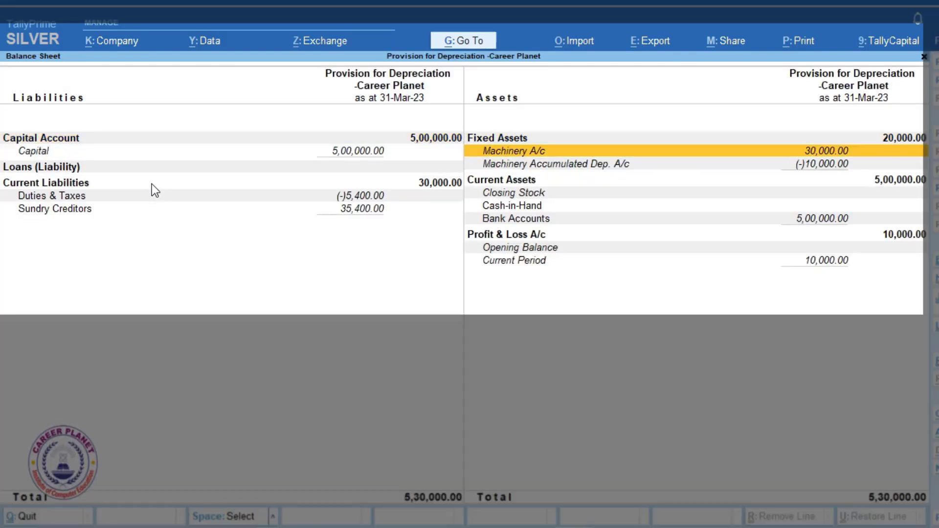
pyautogui.press('Down')
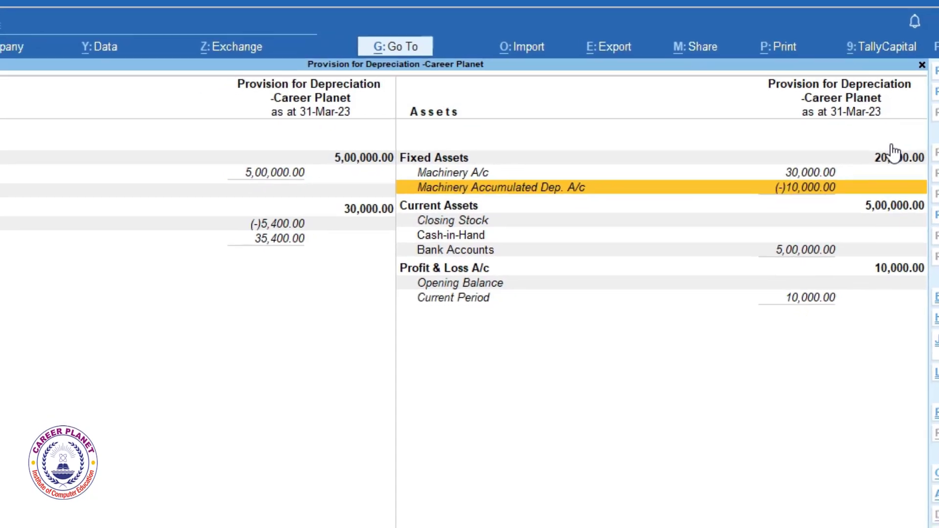
# - Drill into Profit & Loss A/c from the Balance Sheet to check the depreciation expense, and close both reports
pyautogui.click(788, 320)
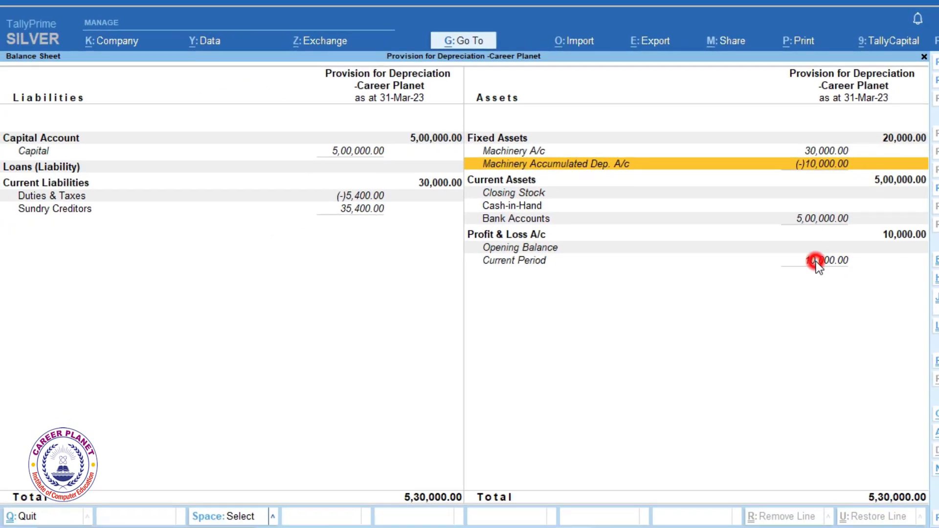
pyautogui.click(528, 235)
pyautogui.hotkey('shift', 'Return')
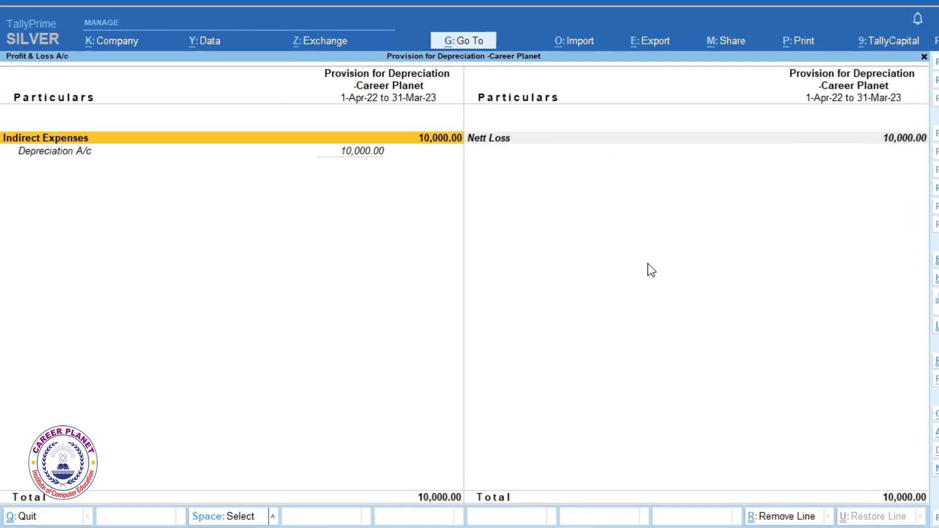
pyautogui.press('Escape')
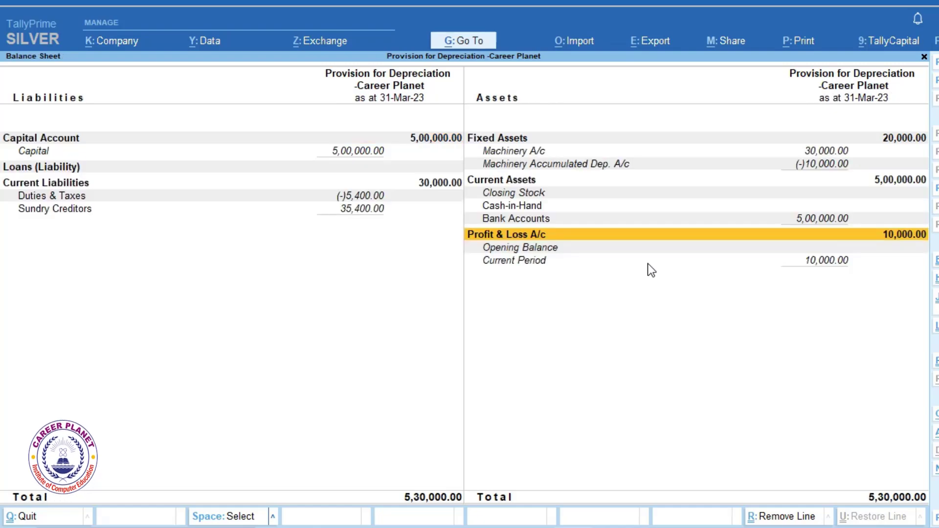
pyautogui.press('Escape')
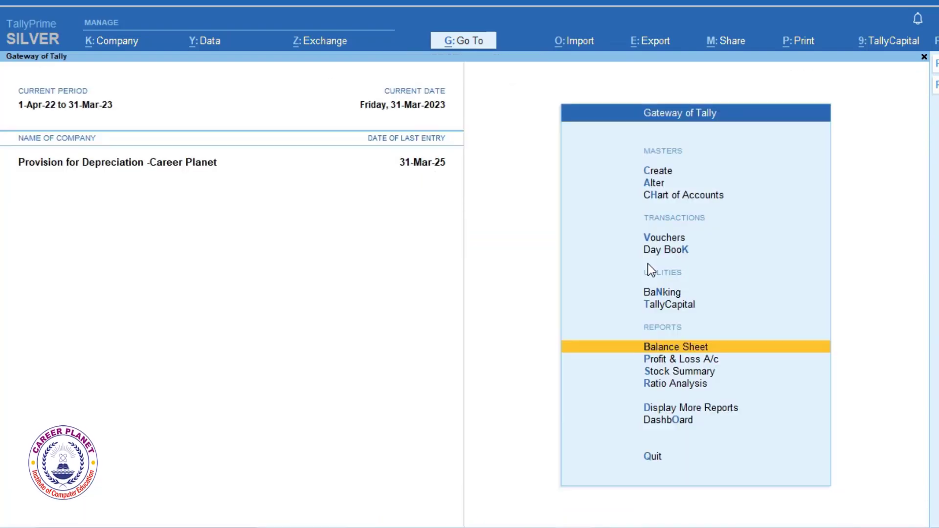
# - Change the working period to 1-Apr-24 through 31-Mar-25
pyautogui.hotkey('ctrl', 'F3')
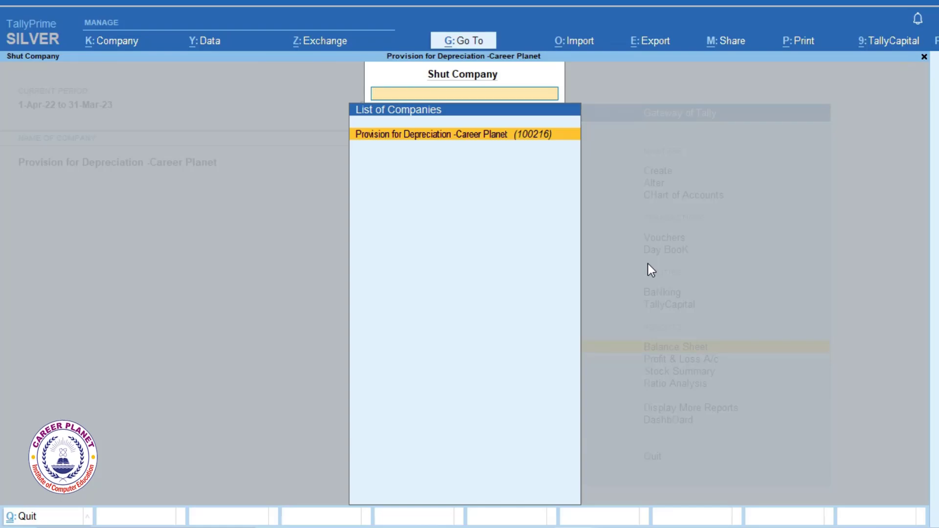
pyautogui.press('Escape')
pyautogui.hotkey('alt', 'F2')
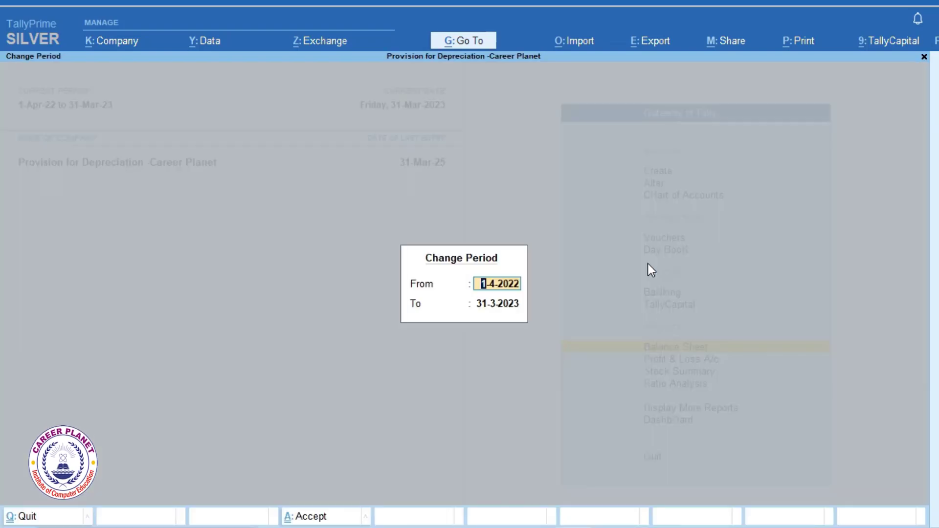
pyautogui.write('a24')
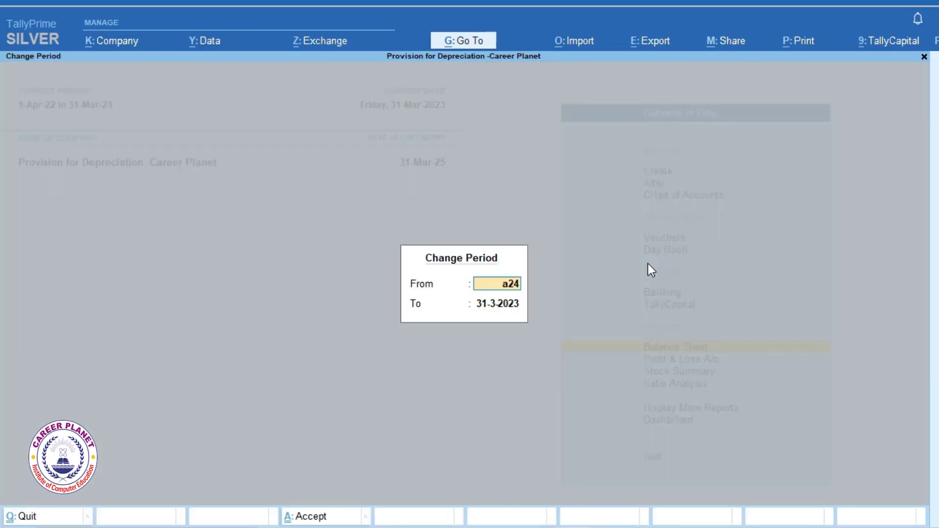
pyautogui.press('Return')
pyautogui.write('m25')
pyautogui.press('Return')
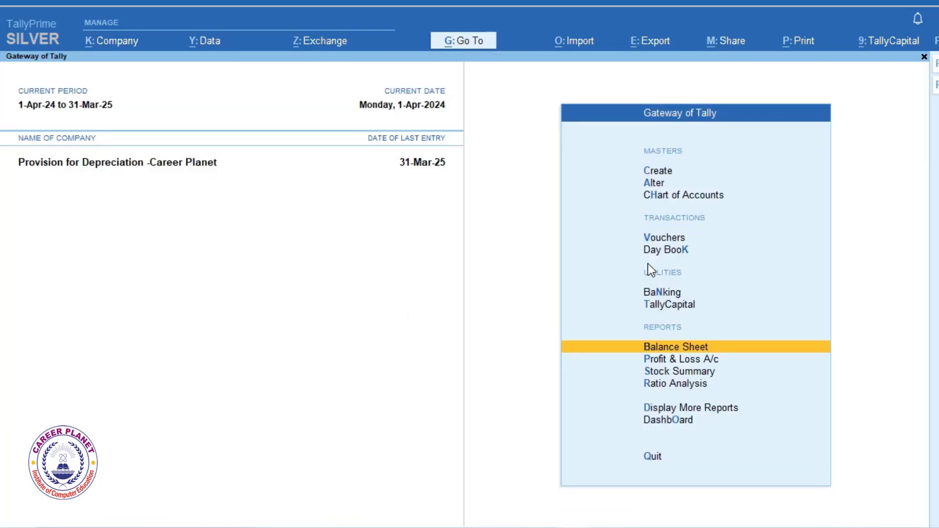
# - Drill down from Machinery Accumulated Dep. A/c in the detailed 2024-25 Balance Sheet to its March depreciation journal voucher
pyautogui.press('Return')
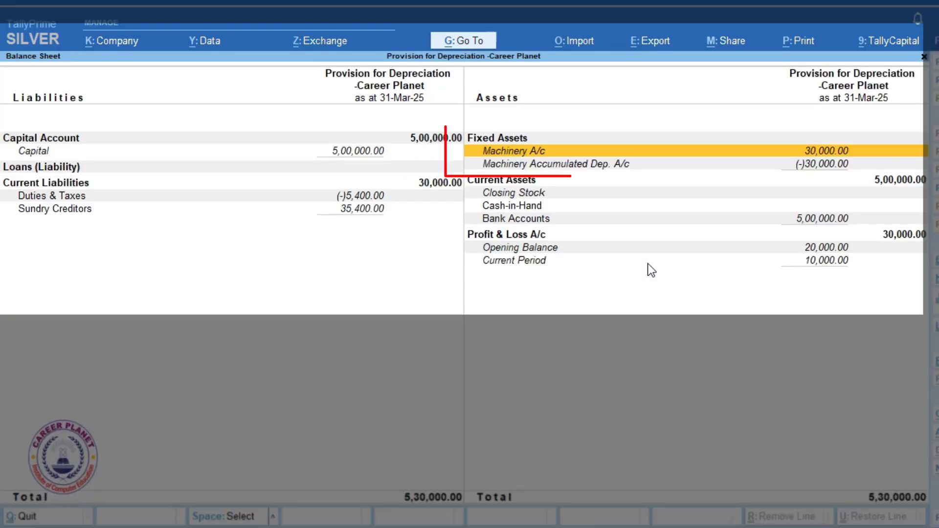
pyautogui.press('Down')
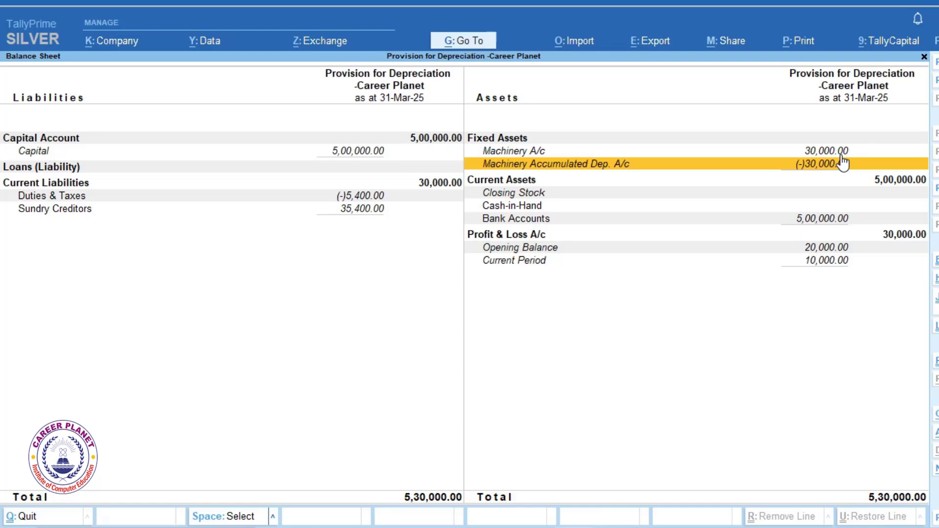
pyautogui.click(842, 163)
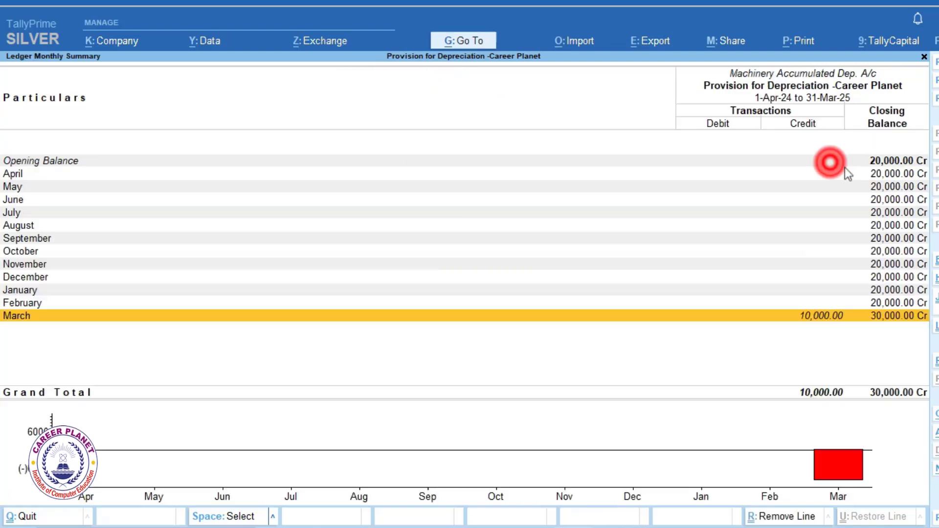
pyautogui.press('Return')
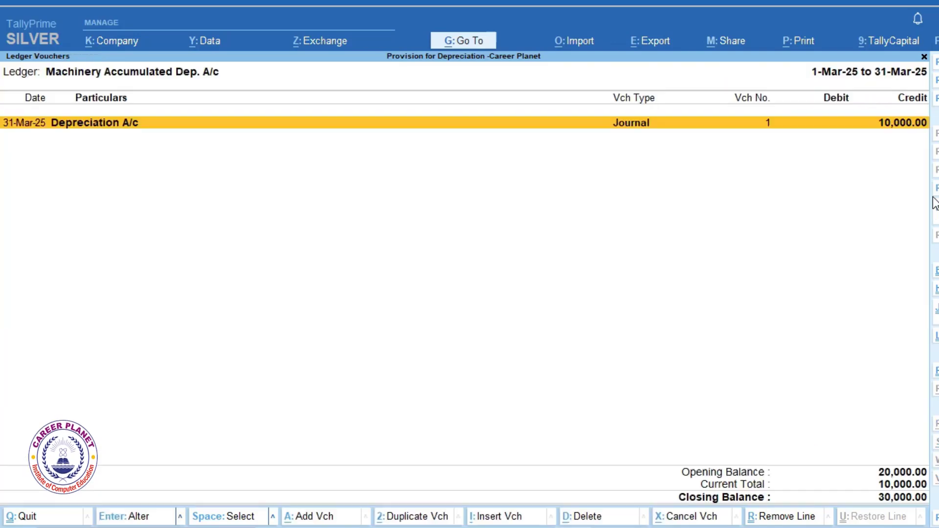
pyautogui.press('Return')
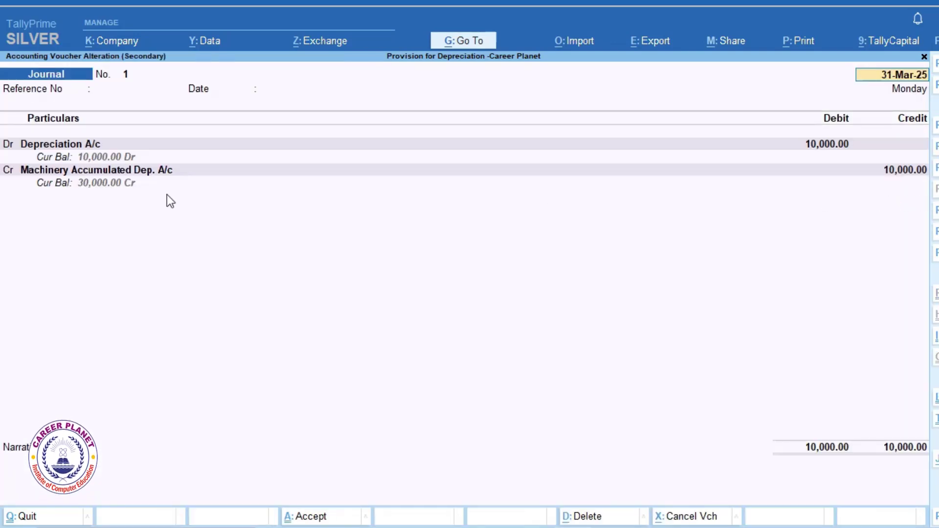
# - Check the Machinery Accumulated Dep. A/c ledger master from its voucher credit line, and return to the Balance Sheet
pyautogui.hotkey('ctrl', 'Return')
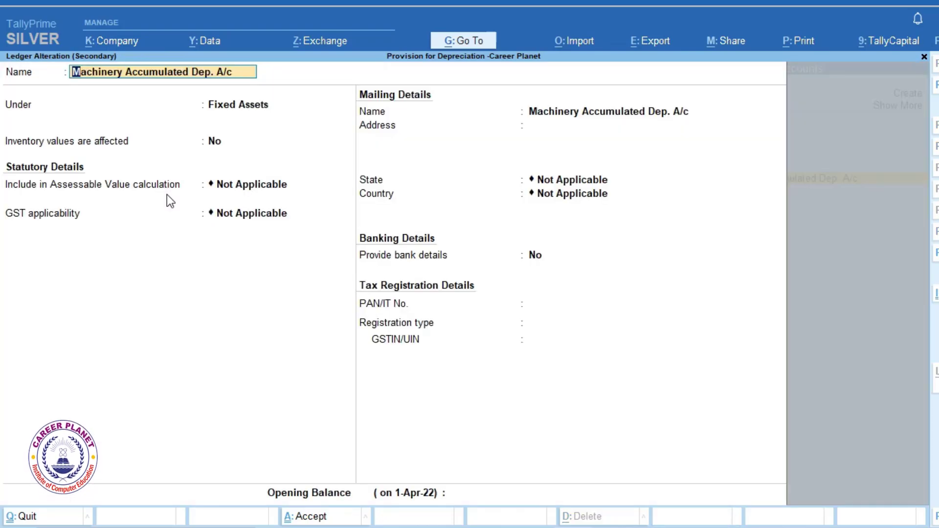
pyautogui.press('Escape')
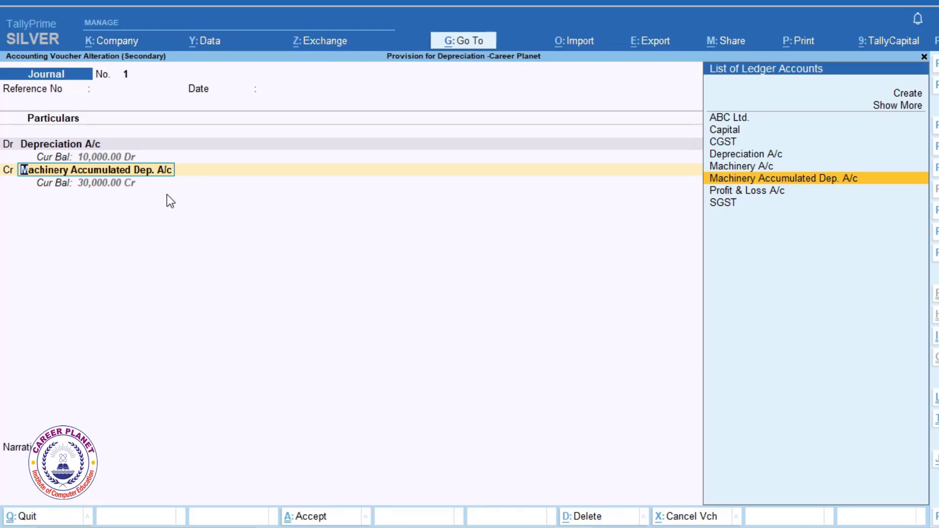
pyautogui.press('Escape')
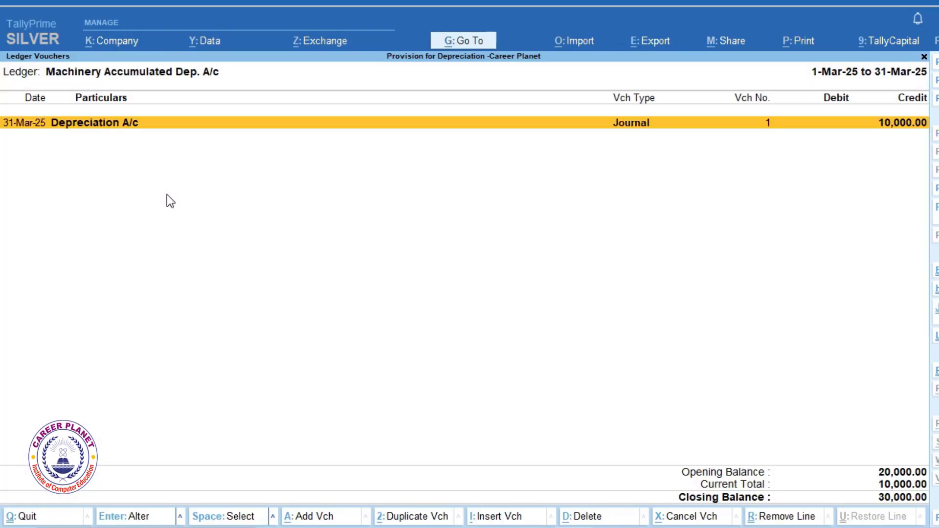
pyautogui.press('Escape')
pyautogui.press('Escape')
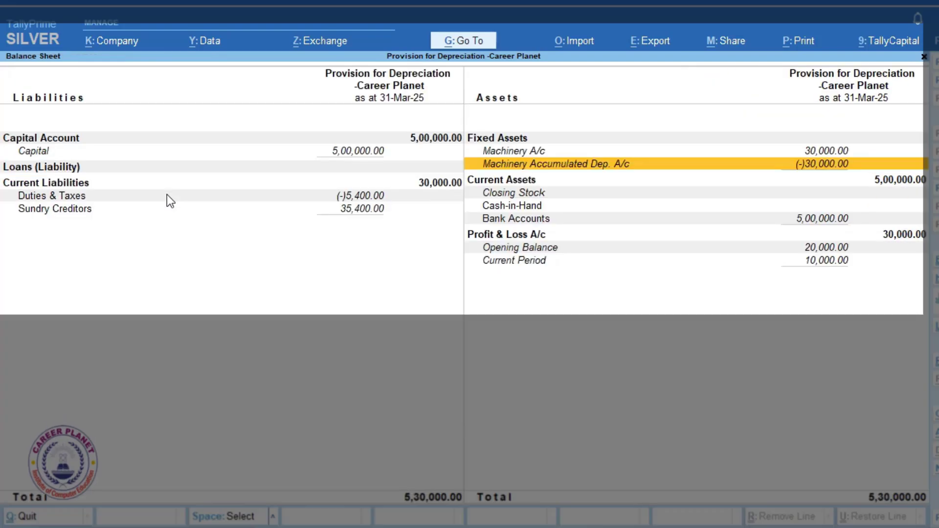